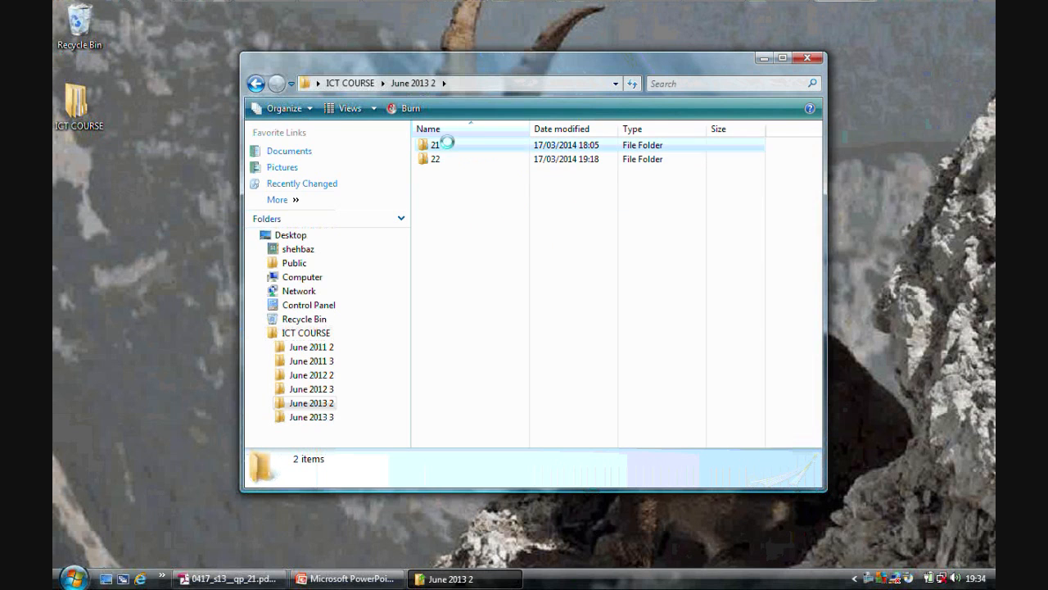
# Open the JX3CAPACITY.csv file from the 0417_S13_sf_21 source folder inside folder 21, checking the required file name in the question paper.
pyautogui.doubleClick(461, 146)
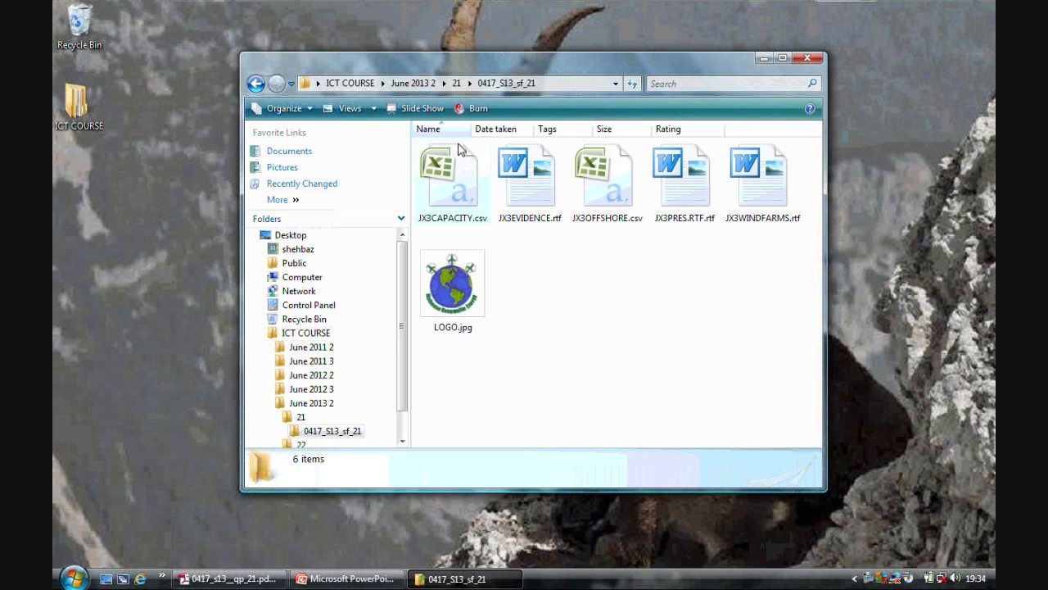
pyautogui.click(607, 205)
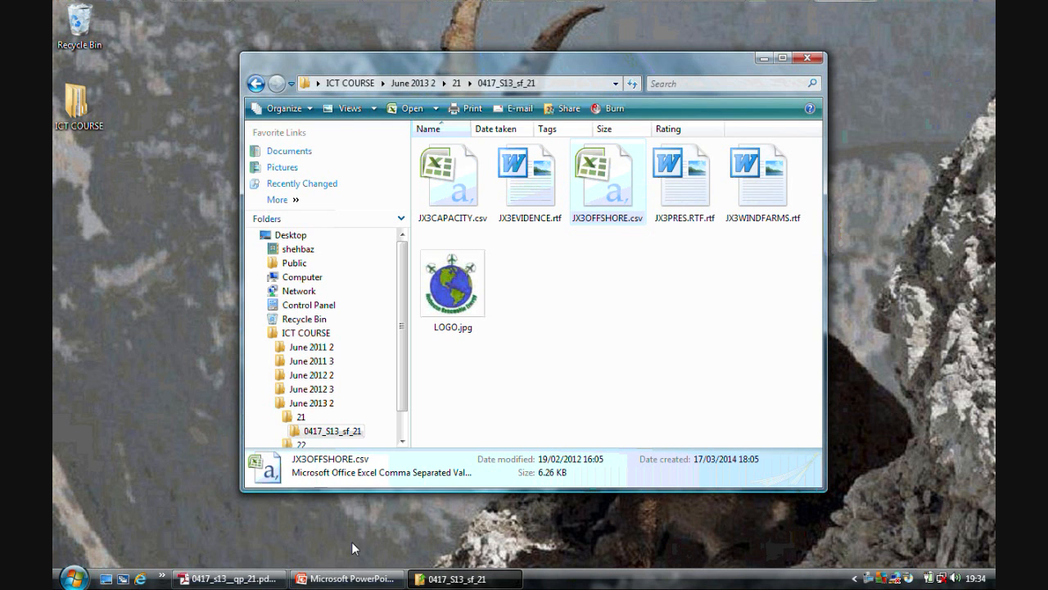
pyautogui.click(262, 579)
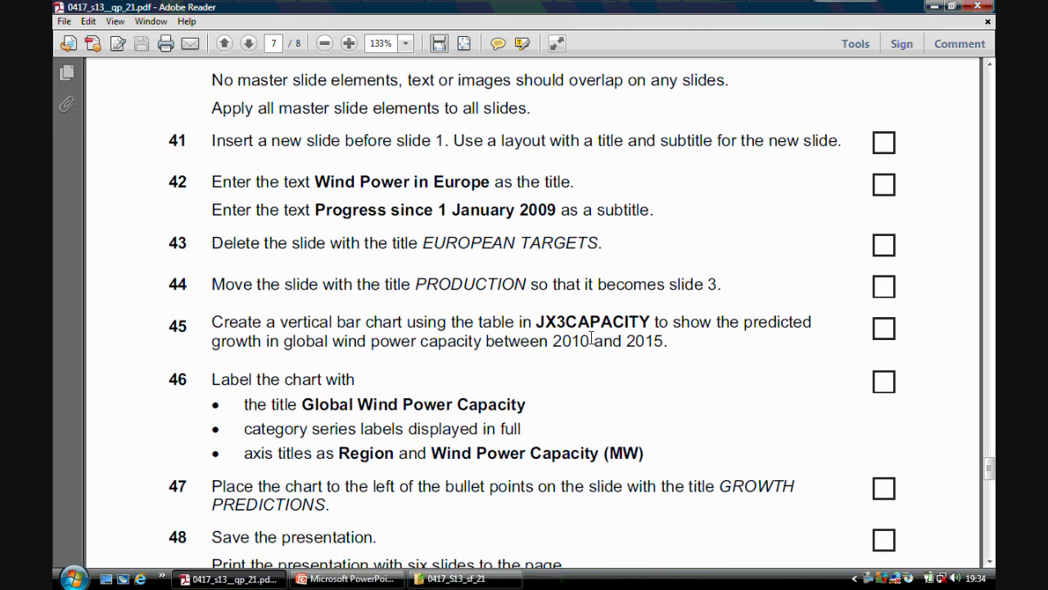
pyautogui.click(436, 578)
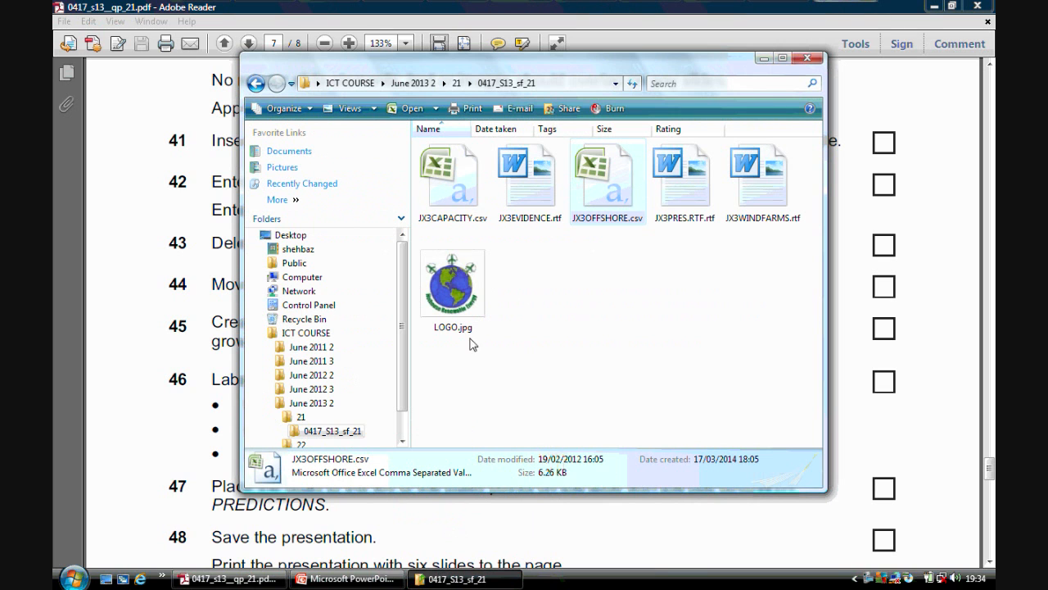
pyautogui.click(470, 192)
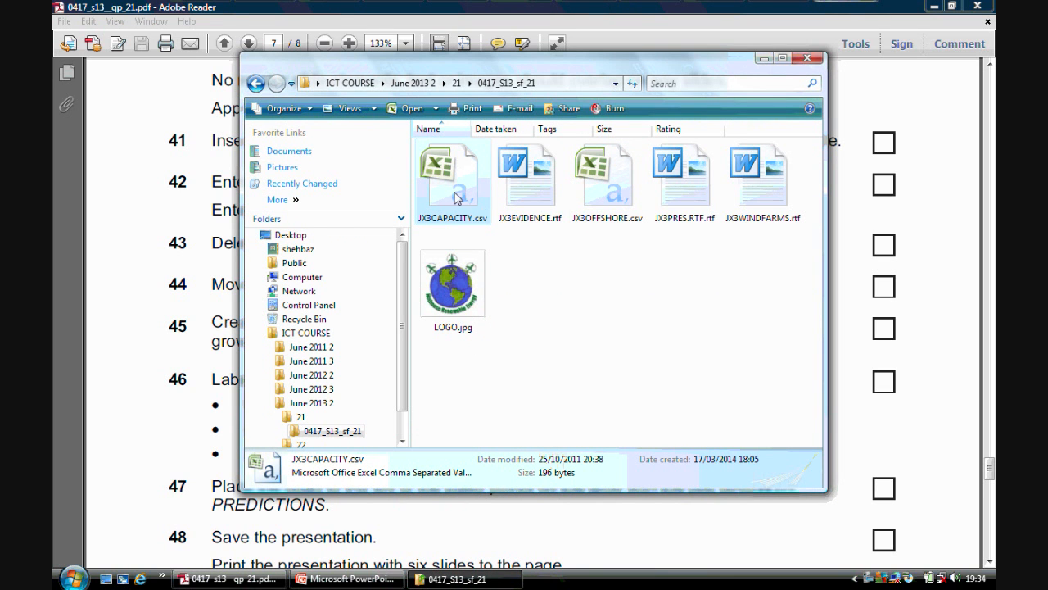
pyautogui.doubleClick(453, 181)
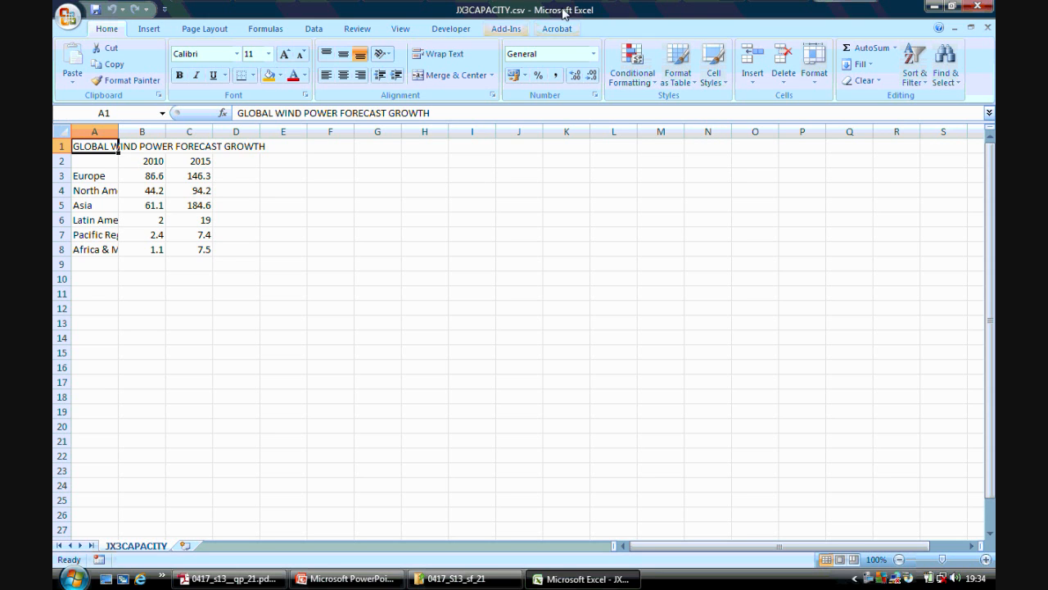
# Widen column A so the region names show in full, and check the 2010 and 2015 column headings.
pyautogui.moveTo(118, 133); pyautogui.dragTo(211, 131)
pyautogui.click(251, 160)
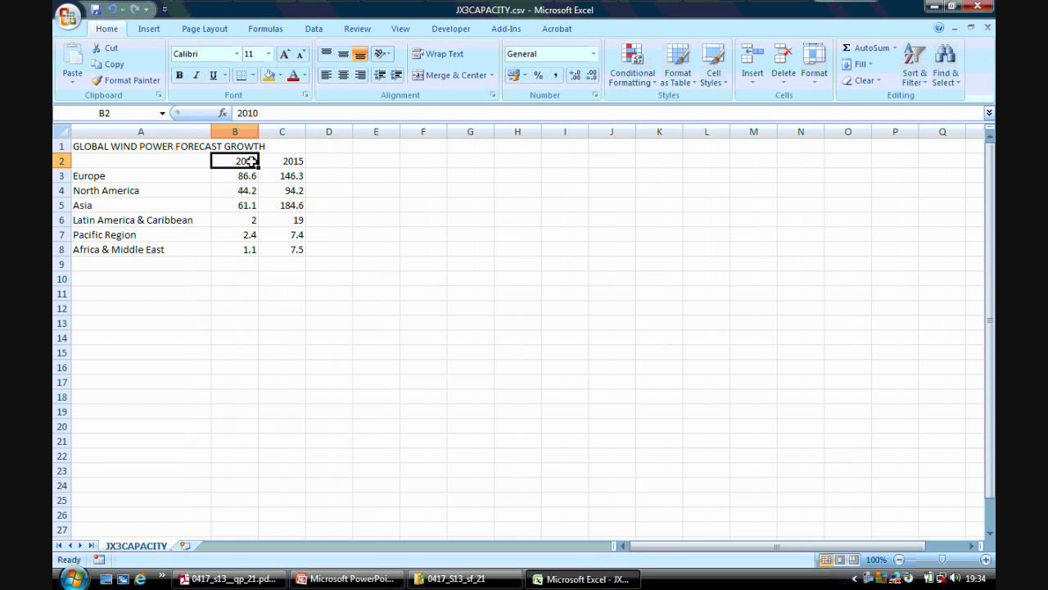
pyautogui.click(284, 162)
pyautogui.click(332, 238)
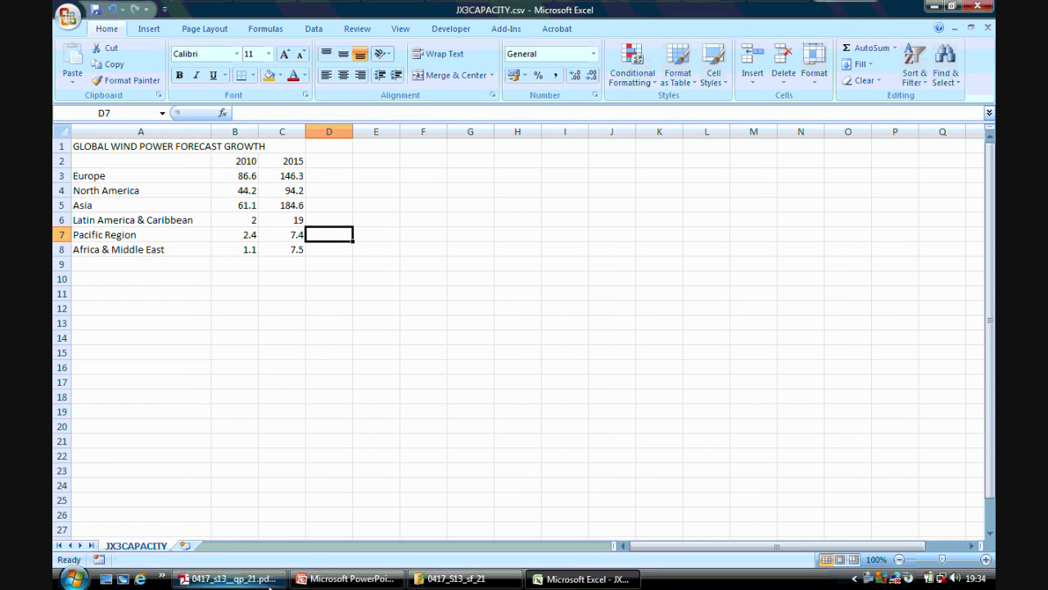
# Insert a 2-D clustered column chart from A2:C8 and apply the layout with a chart title, both axis titles and a legend.
pyautogui.click(230, 578)
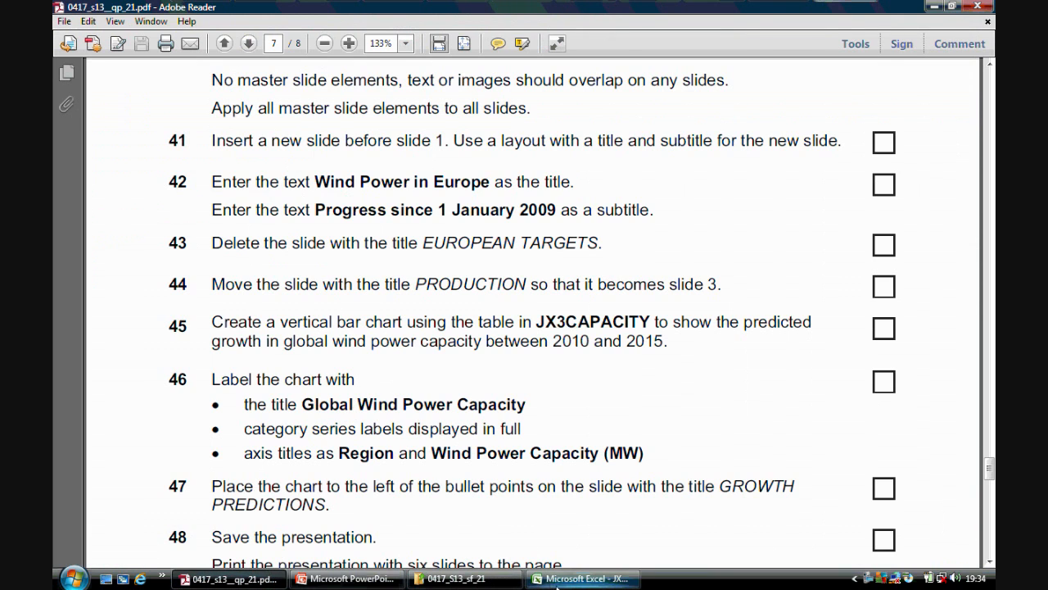
pyautogui.click(573, 579)
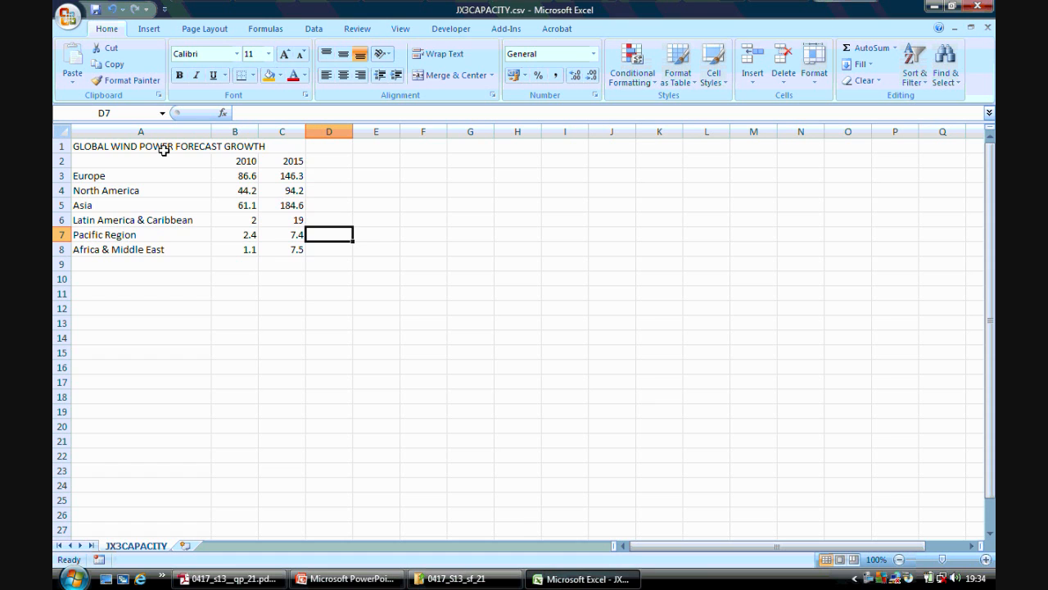
pyautogui.moveTo(162, 160); pyautogui.dragTo(281, 250)
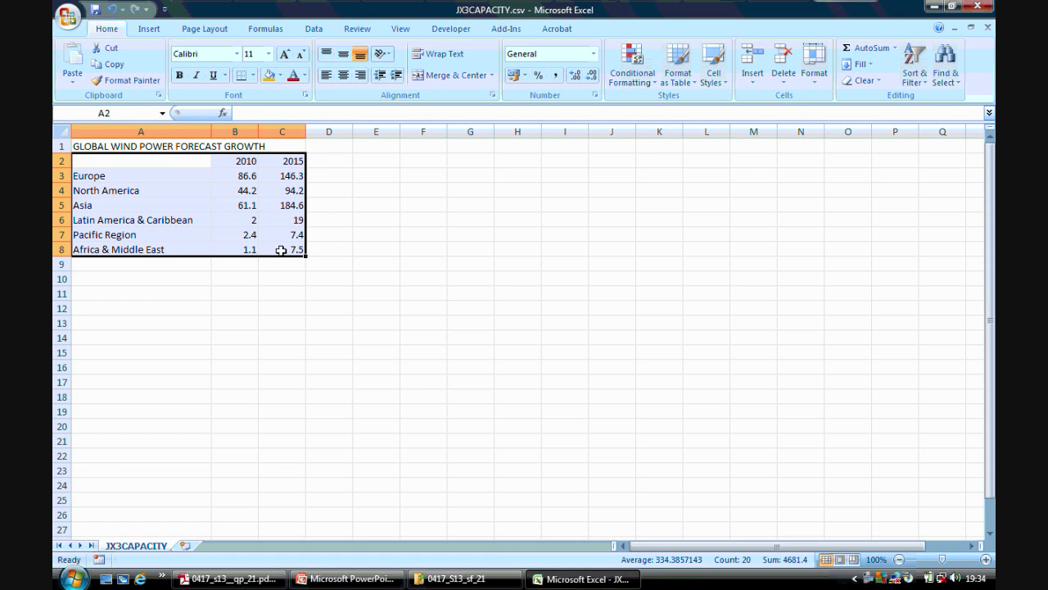
pyautogui.click(148, 29)
pyautogui.click(293, 81)
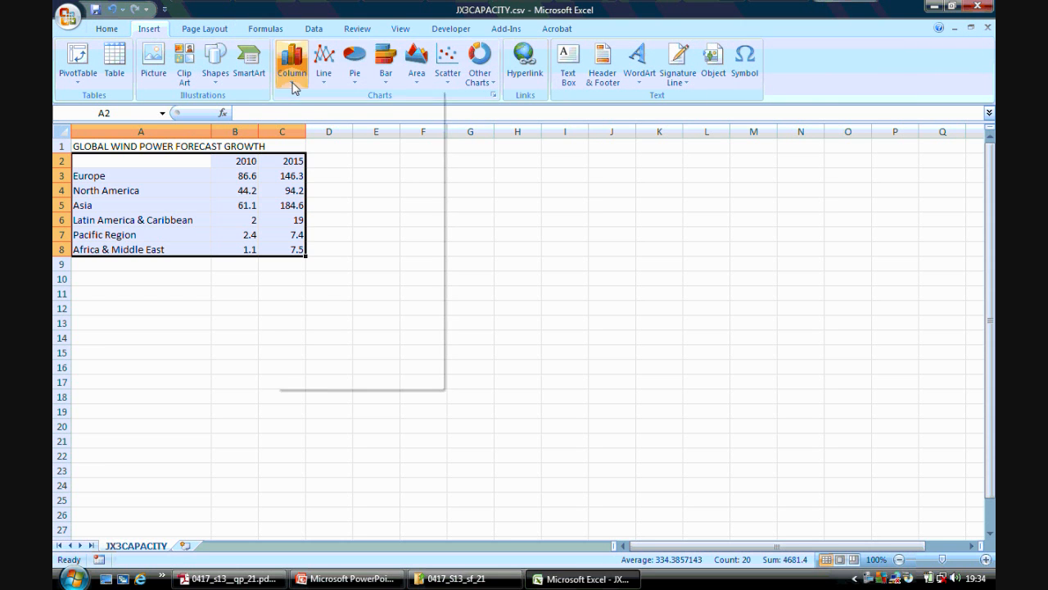
pyautogui.click(299, 119)
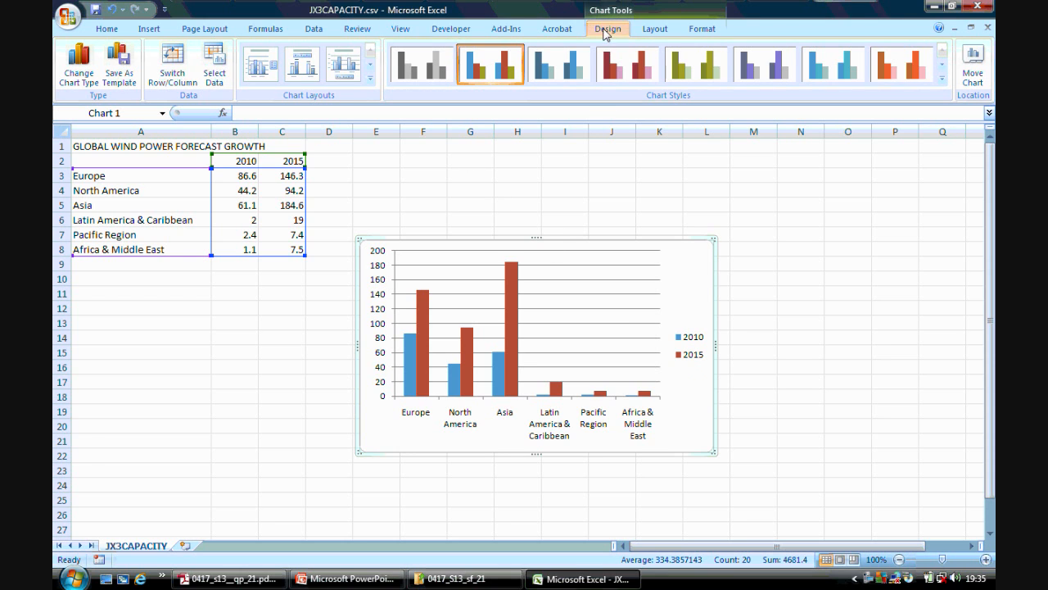
pyautogui.click(371, 79)
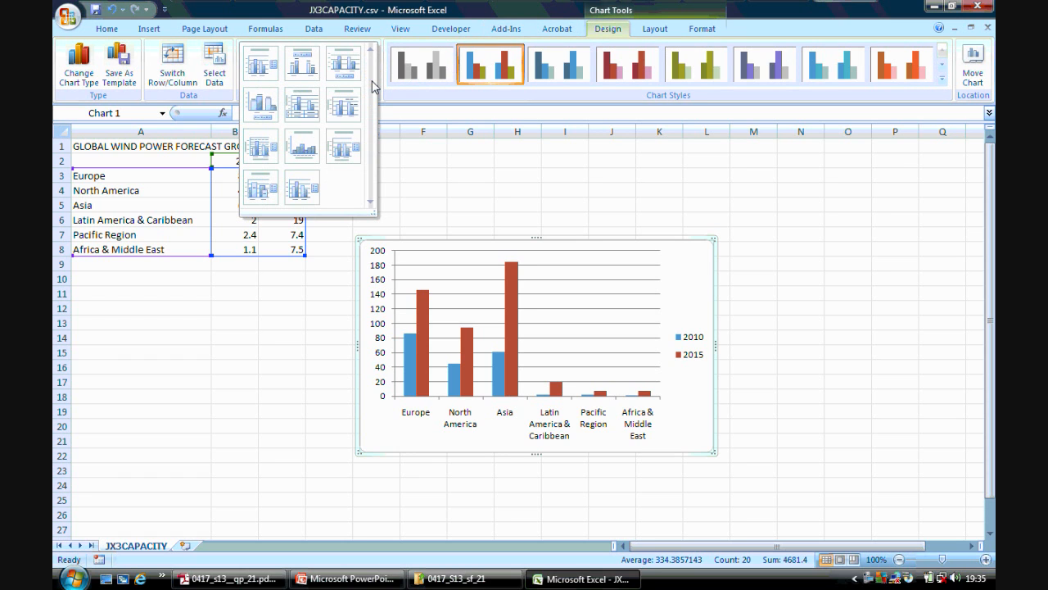
pyautogui.click(344, 151)
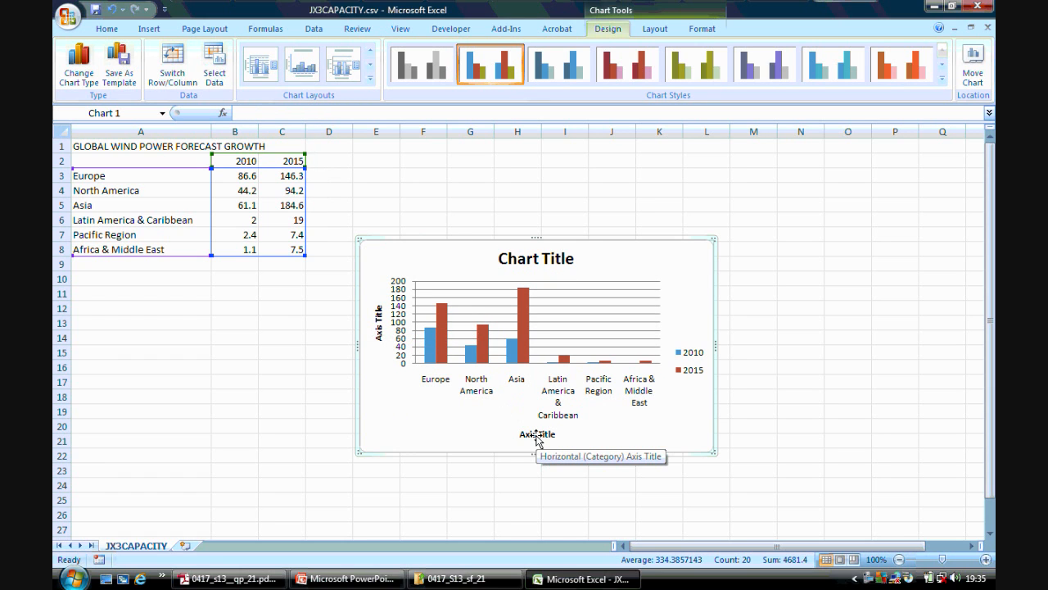
# Check the required labels in the question paper and set the chart title to "Global wind power capacity".
pyautogui.click(229, 579)
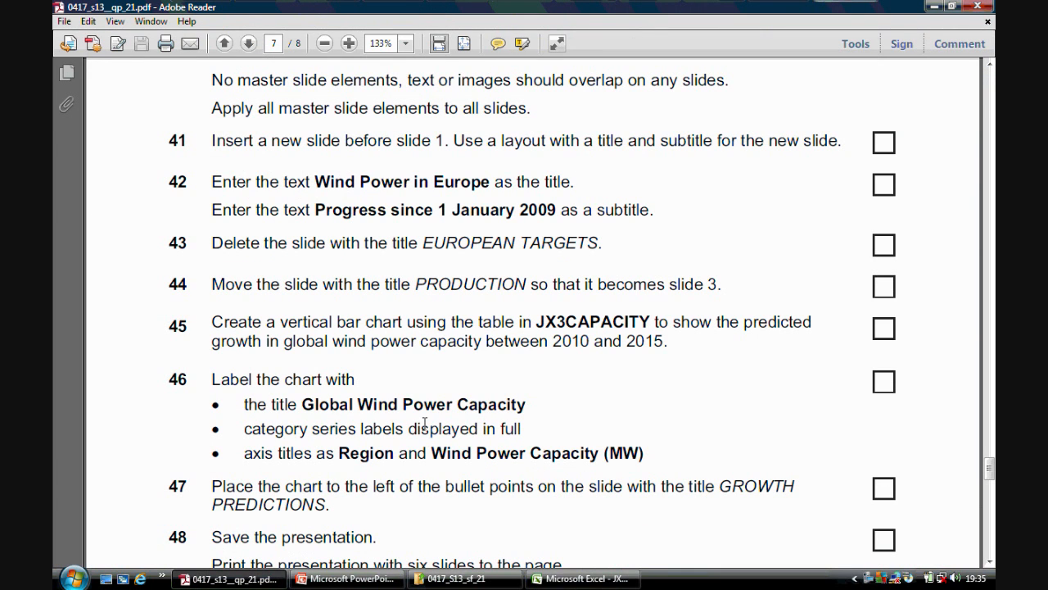
pyautogui.click(581, 578)
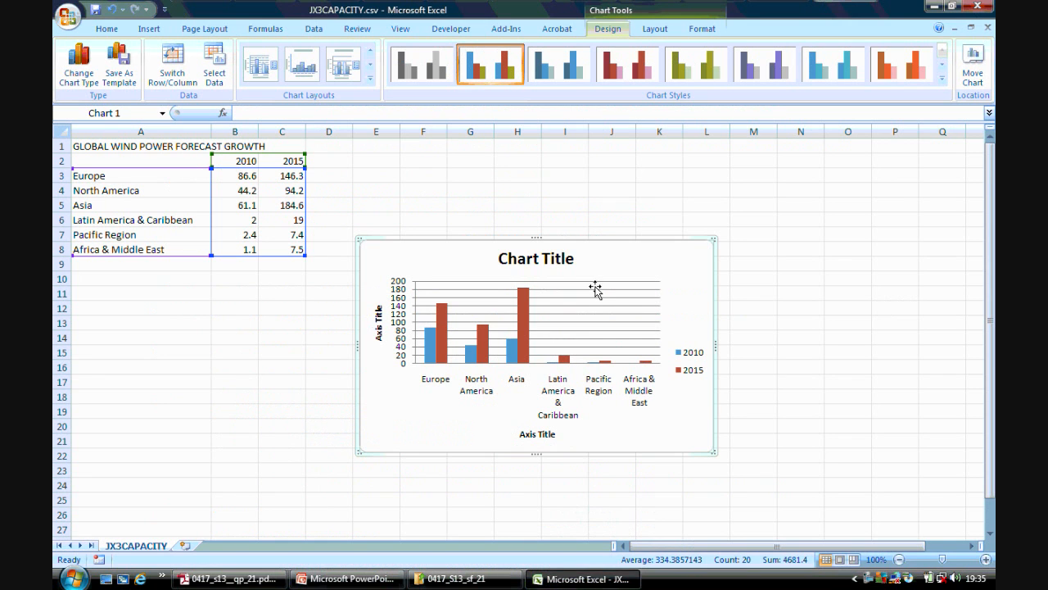
pyautogui.click(571, 259)
pyautogui.moveTo(568, 255); pyautogui.dragTo(502, 256)
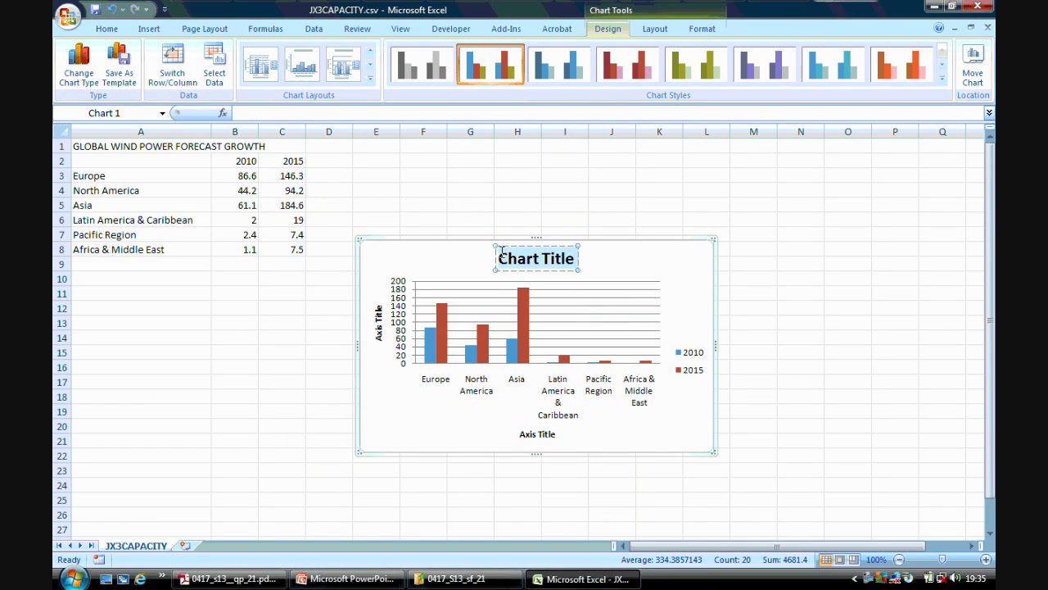
pyautogui.write('Global')
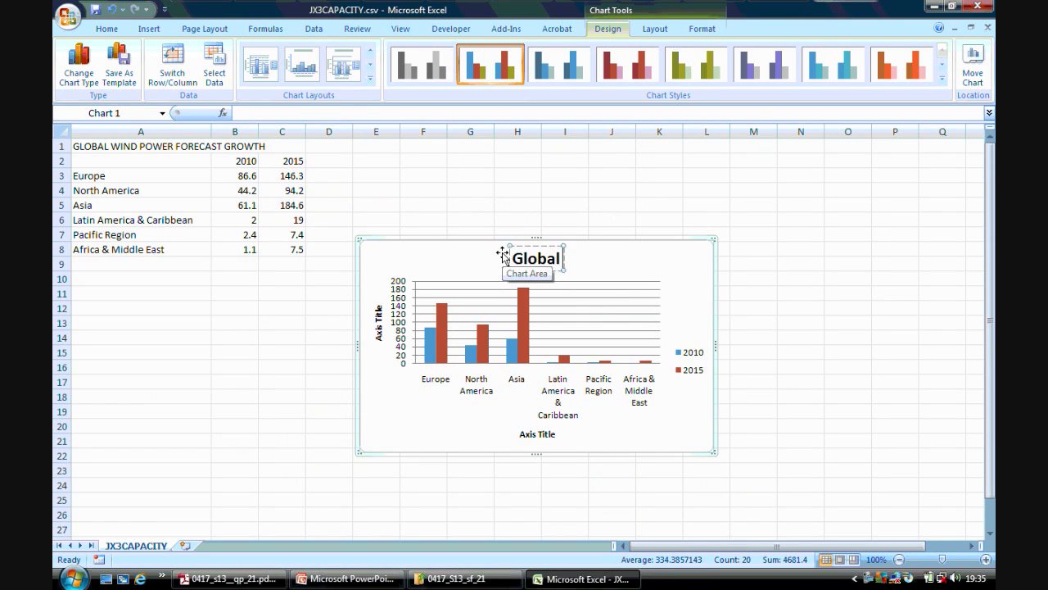
pyautogui.write(' wind powe')
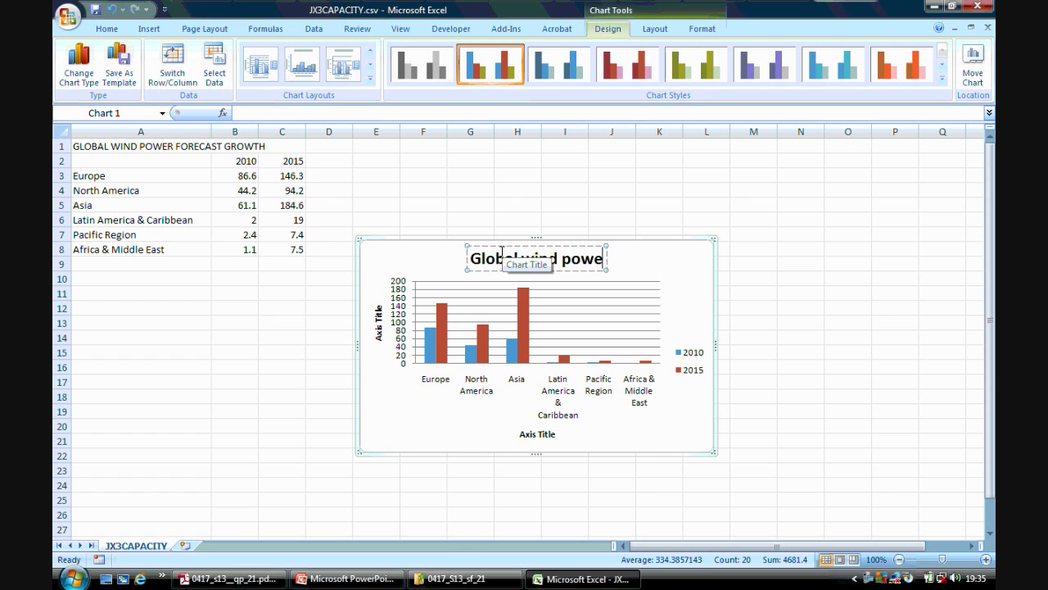
pyautogui.write('r capacity')
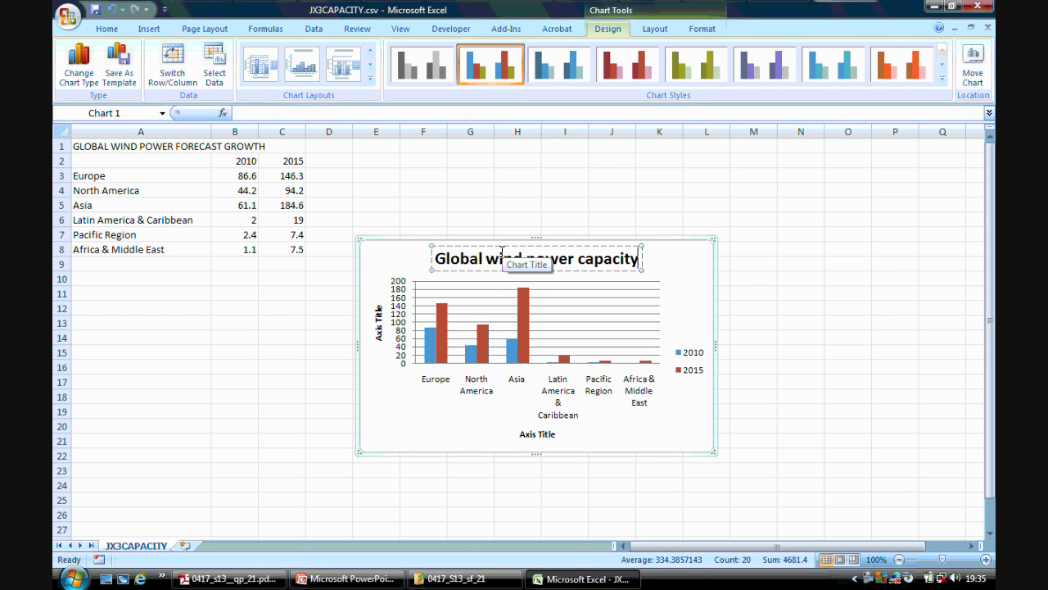
# Check the question paper's axis labels and replace the horizontal axis title with "Region".
pyautogui.click(534, 434)
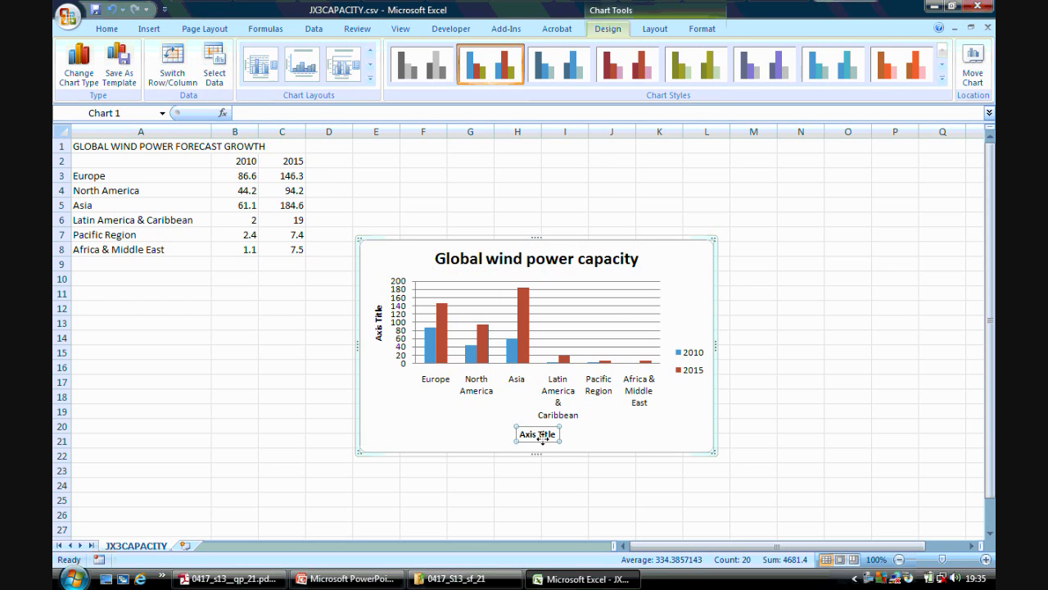
pyautogui.click(229, 578)
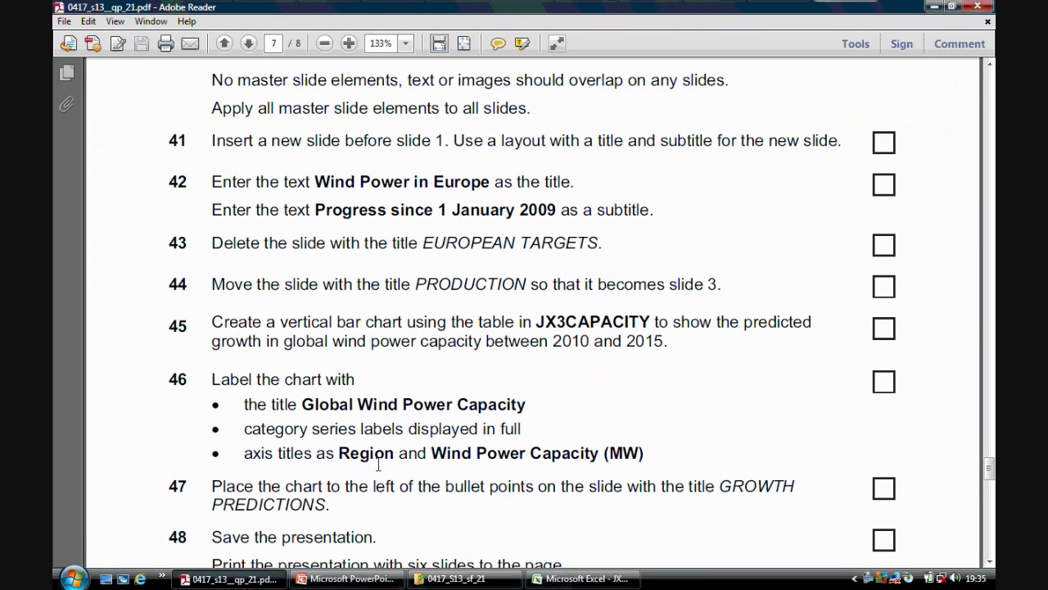
pyautogui.click(583, 578)
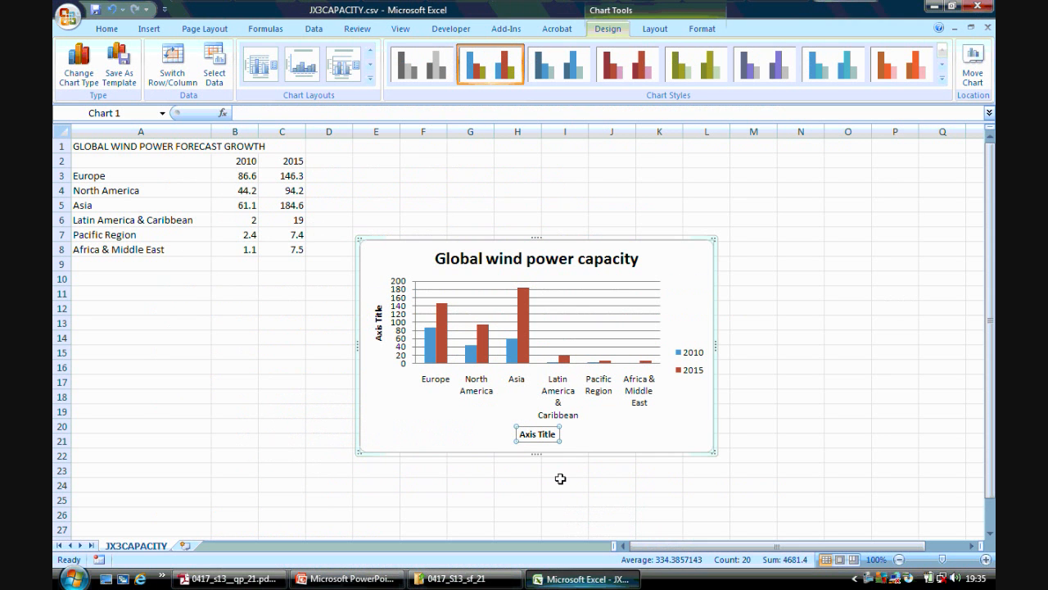
pyautogui.click(551, 434)
pyautogui.press('BackSpace')
pyautogui.press('BackSpace')
pyautogui.press('BackSpace')
pyautogui.press('BackSpace')
pyautogui.press('BackSpace')
pyautogui.press('BackSpace')
pyautogui.press('BackSpace')
pyautogui.press('BackSpace')
pyautogui.press('BackSpace')
pyautogui.press('BackSpace')
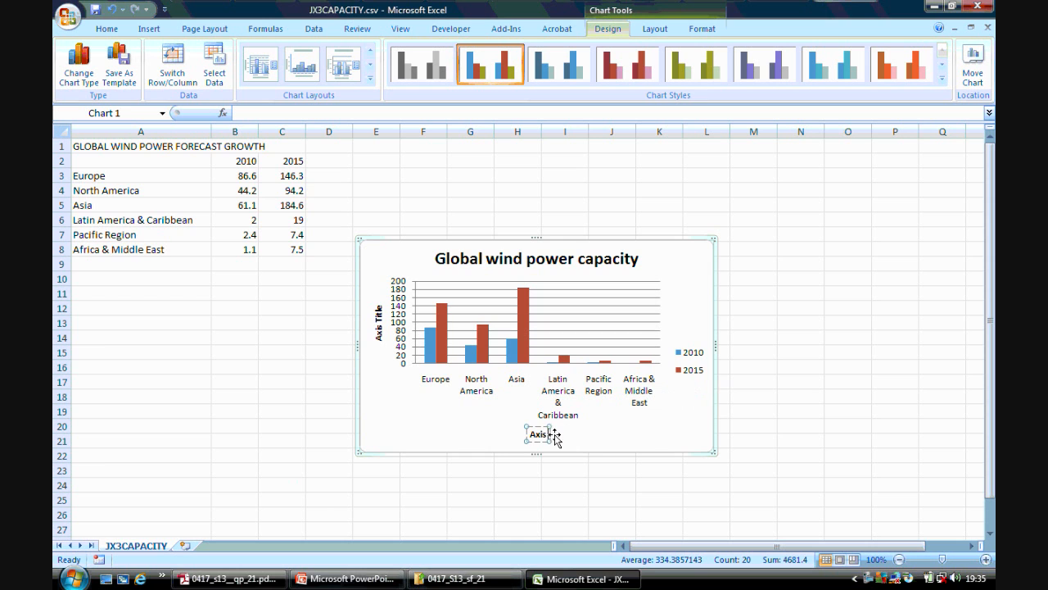
pyautogui.write('Region')
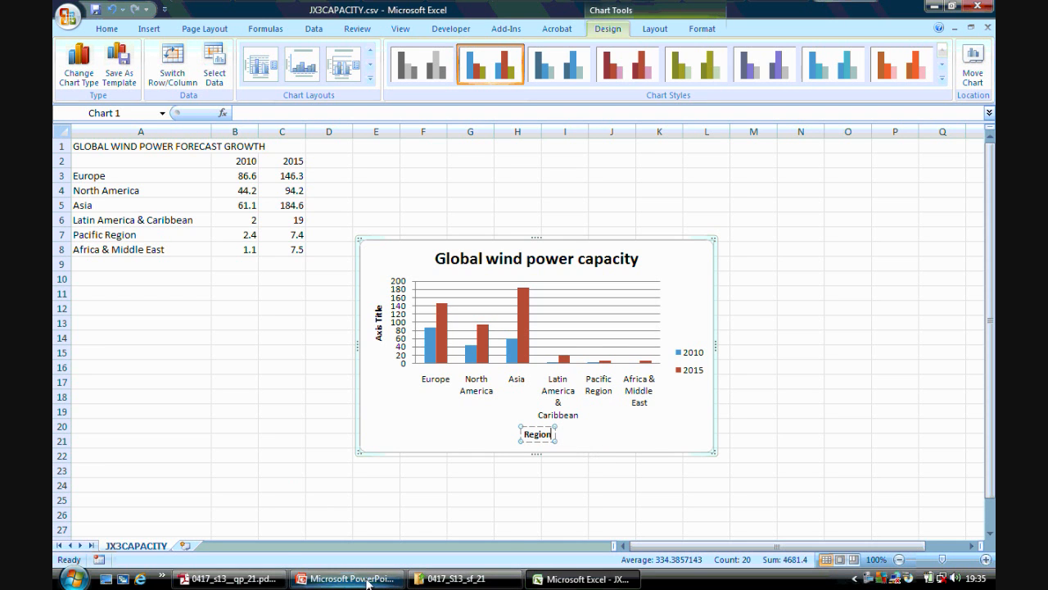
# Look up the second axis label in the question paper and set the vertical axis title to "Wind power capacity (MW)".
pyautogui.click(230, 578)
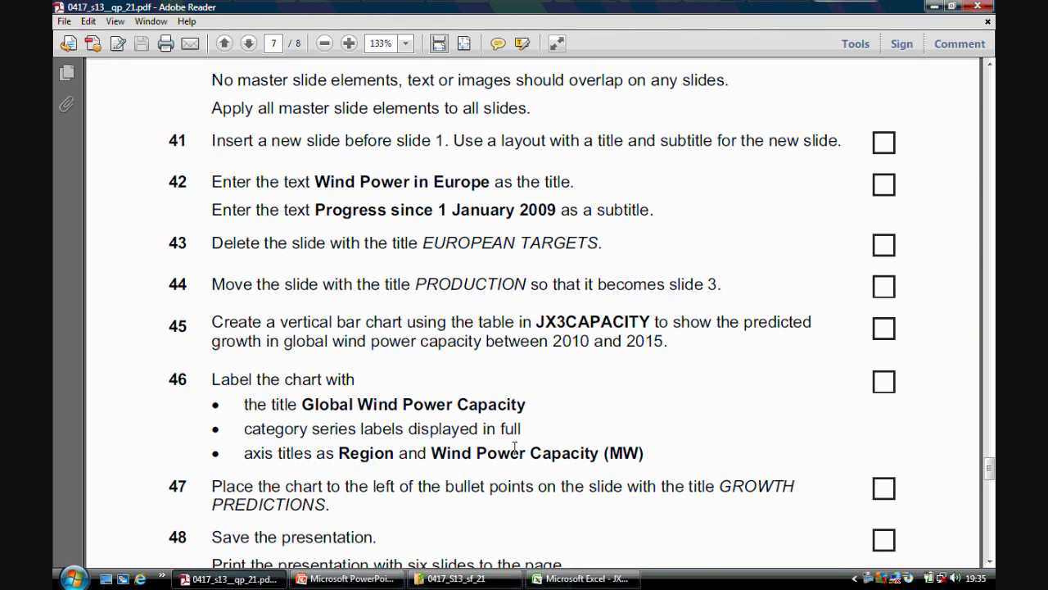
pyautogui.click(586, 578)
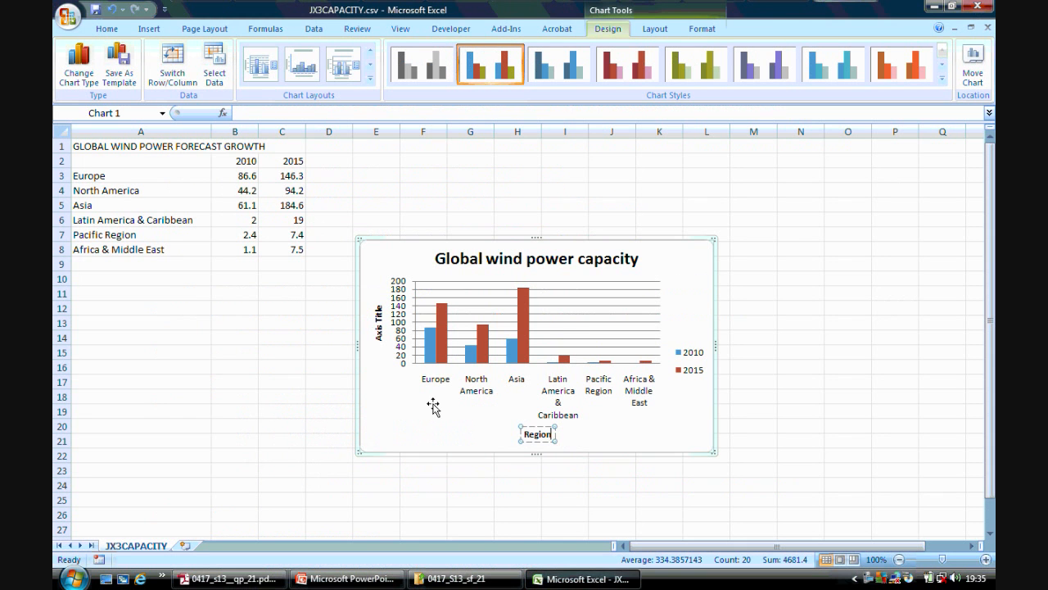
pyautogui.click(380, 324)
pyautogui.moveTo(380, 313); pyautogui.dragTo(383, 343)
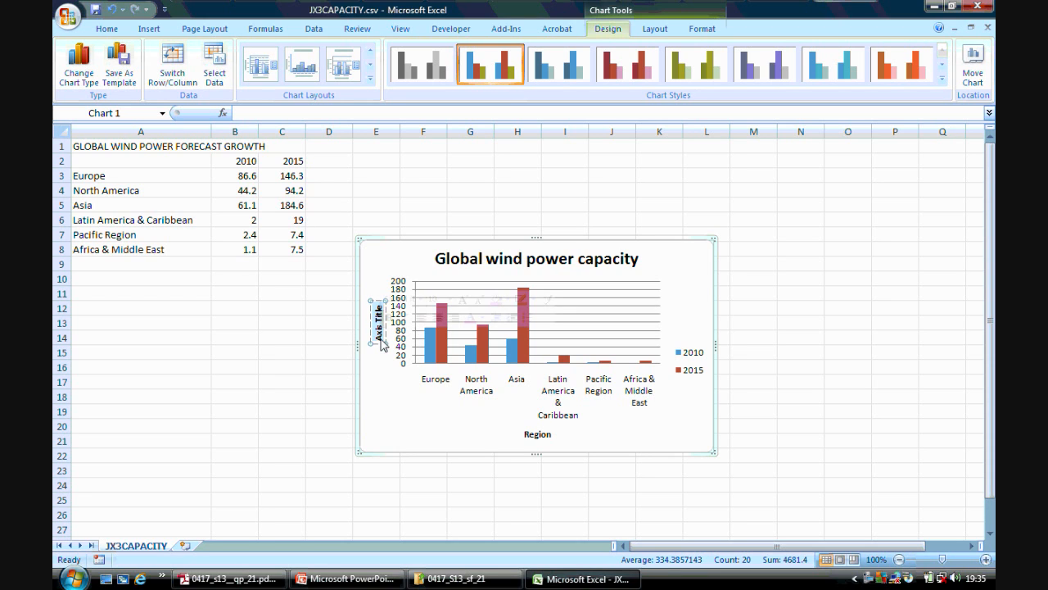
pyautogui.write('Wi')
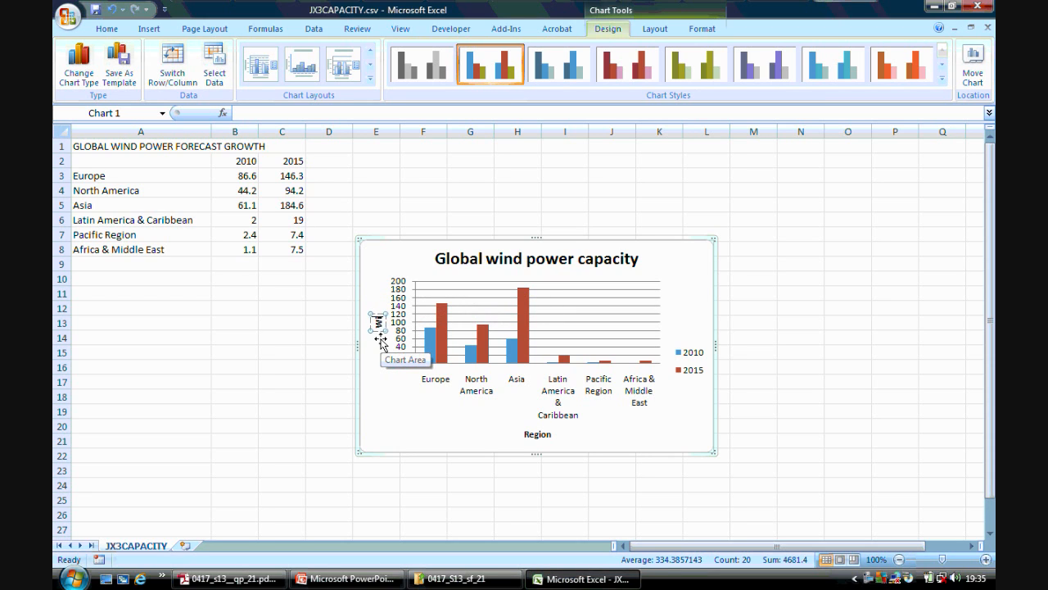
pyautogui.write('nd power')
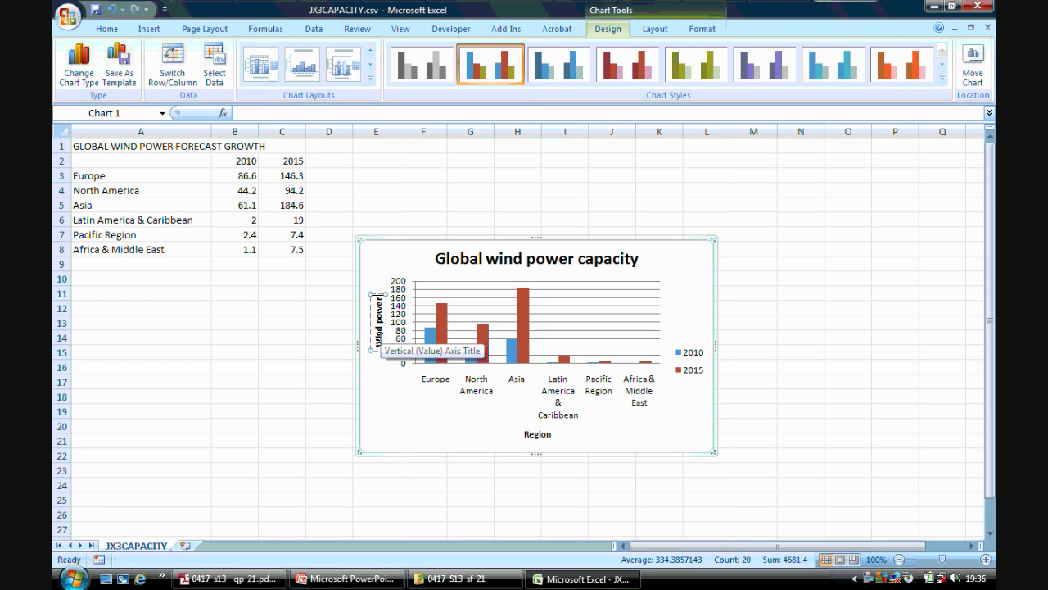
pyautogui.write(' capacity')
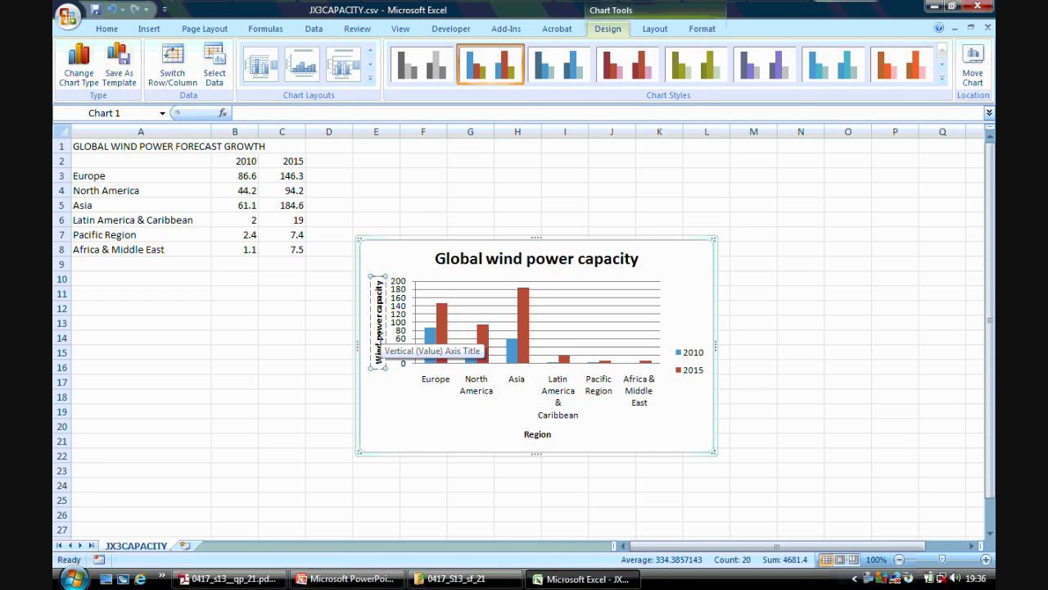
pyautogui.write(' (MW')
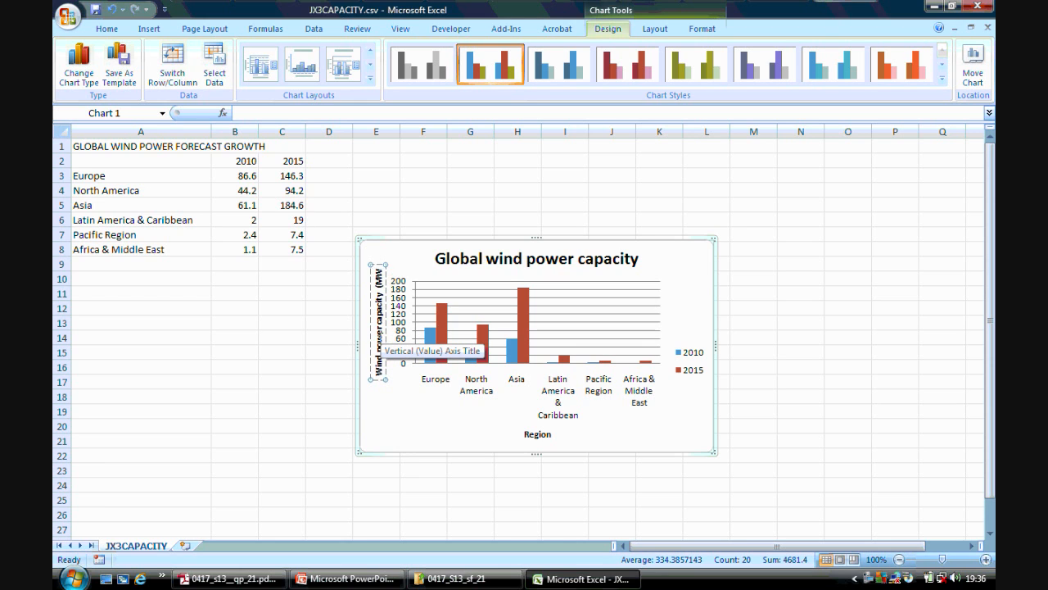
pyautogui.write(')')
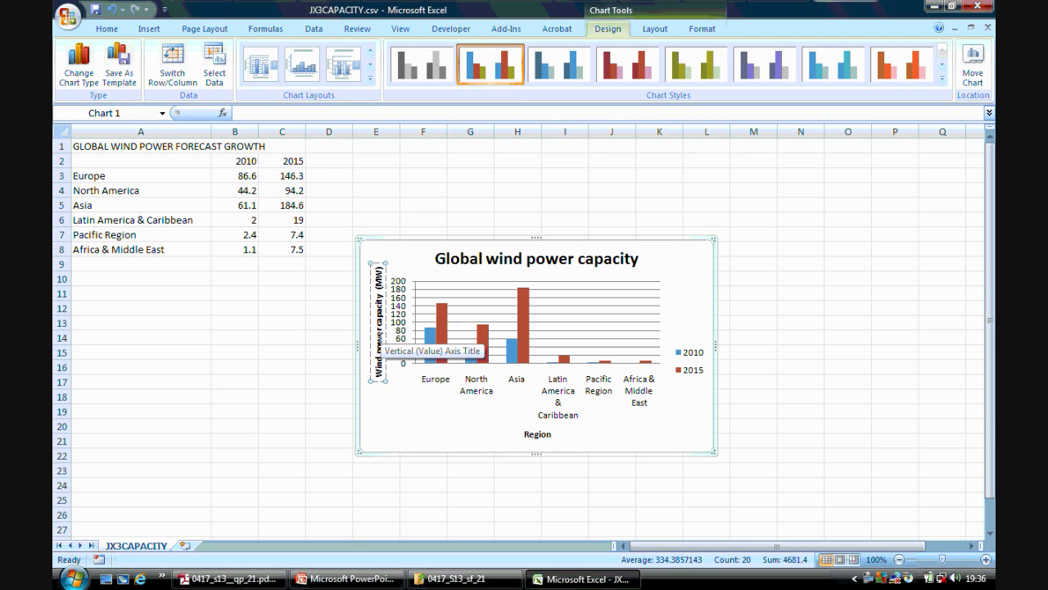
pyautogui.click(578, 205)
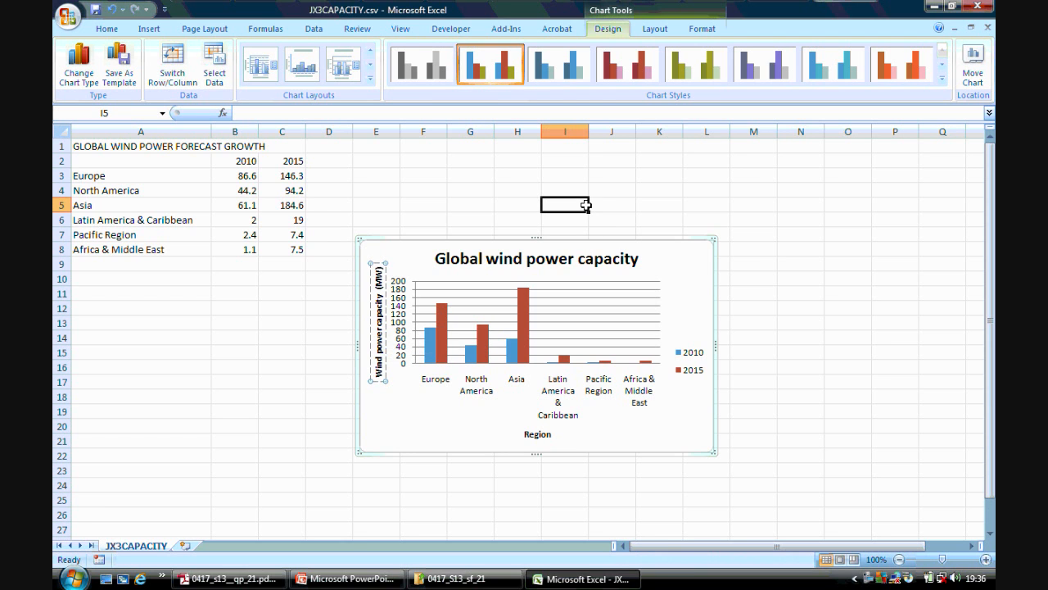
# Copy the wind power chart from the worksheet, switch to PowerPoint and open the GROWTH PREDICTIONS slide.
pyautogui.click(506, 244)
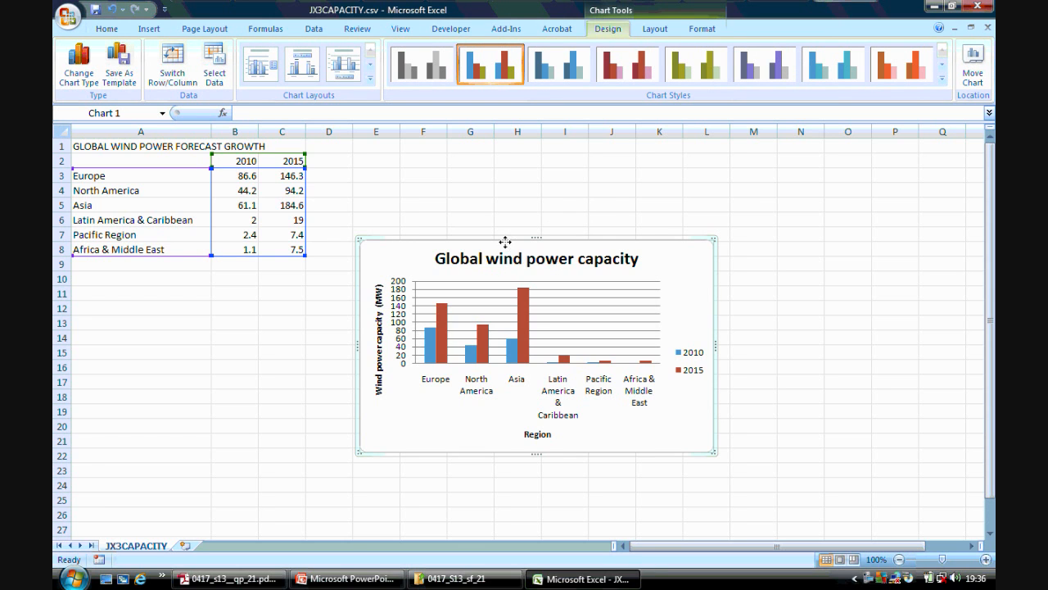
pyautogui.rightClick(506, 243)
pyautogui.click(543, 271)
pyautogui.click(246, 578)
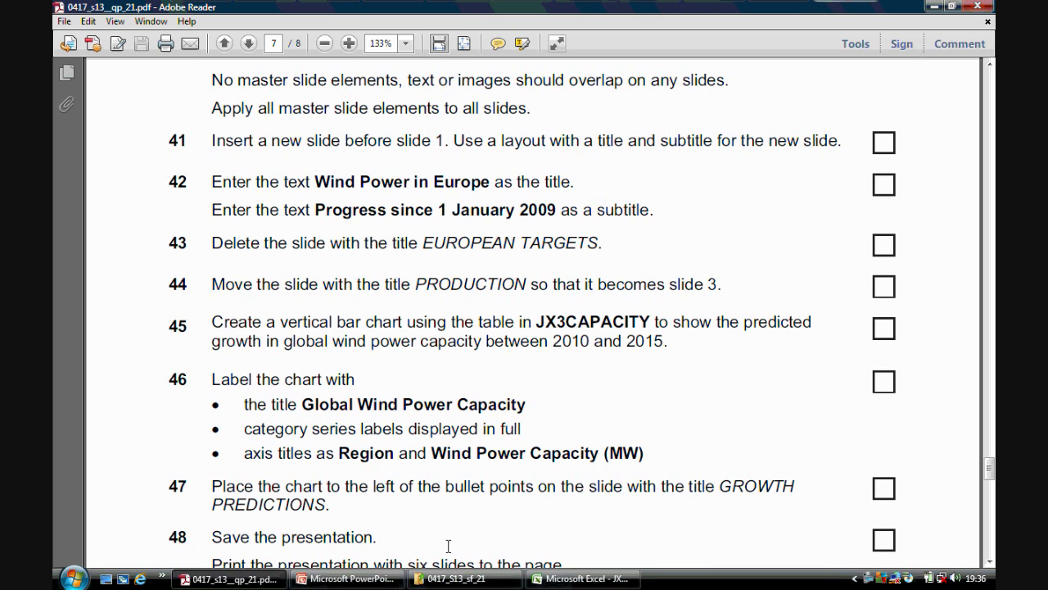
pyautogui.click(352, 578)
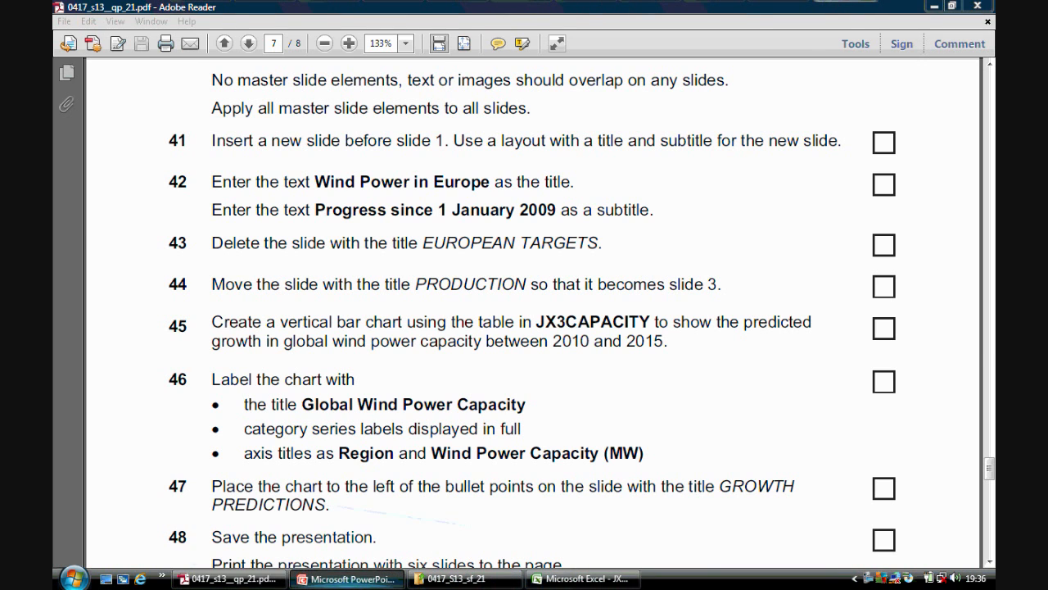
pyautogui.click(161, 529)
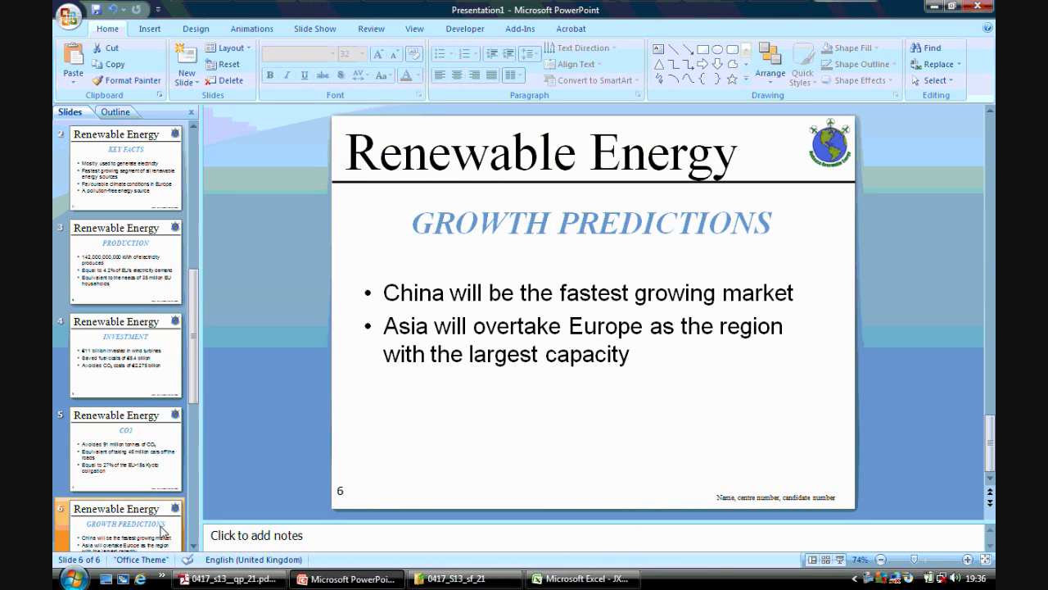
# Narrow the bullet text box to the right half of the slide and paste the copied chart.
pyautogui.click(420, 333)
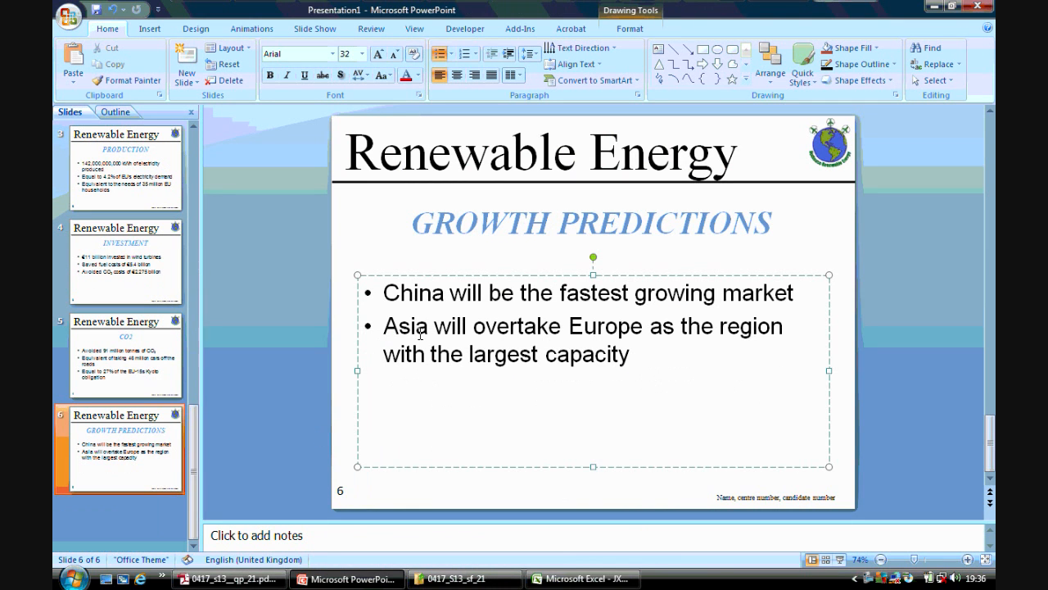
pyautogui.moveTo(358, 370); pyautogui.dragTo(582, 371)
pyautogui.rightClick(471, 373)
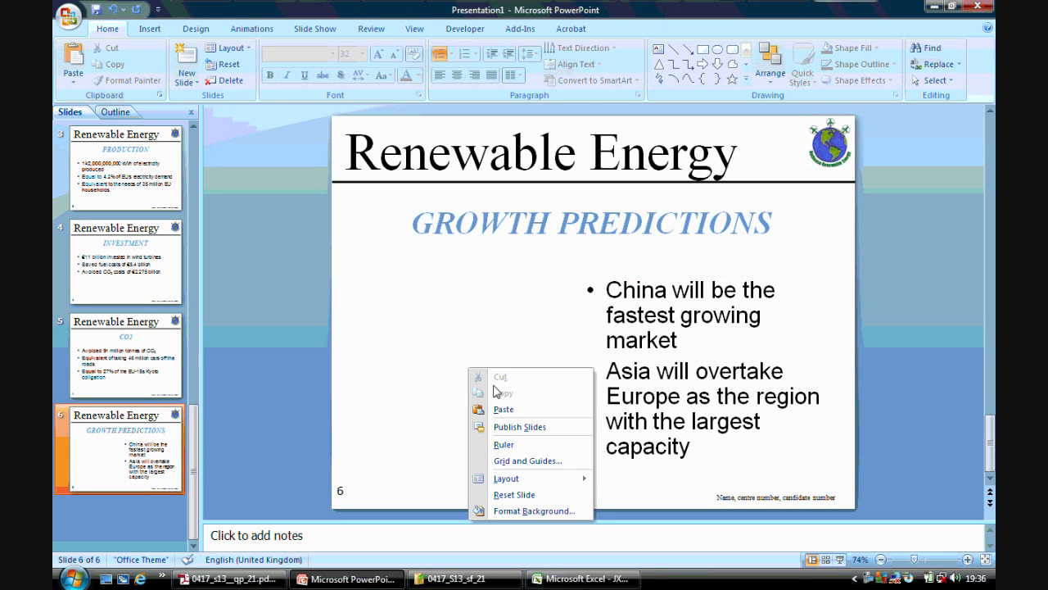
pyautogui.click(515, 406)
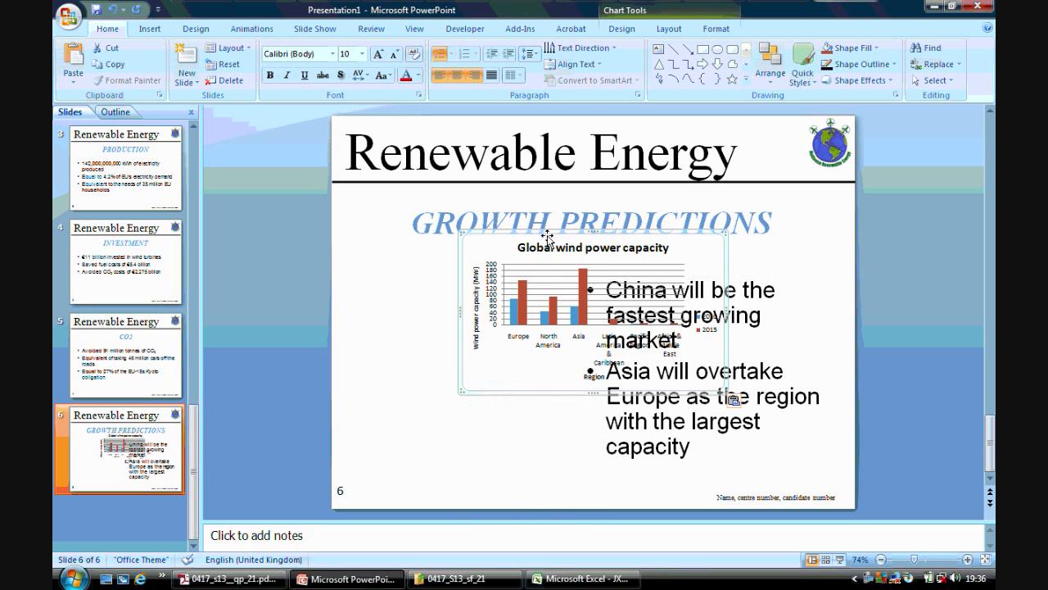
# Move the chart to the left of the bullet points and shift the text box to the slide's right edge.
pyautogui.moveTo(547, 237); pyautogui.dragTo(439, 279)
pyautogui.click(636, 289)
pyautogui.moveTo(638, 276); pyautogui.dragTo(660, 268)
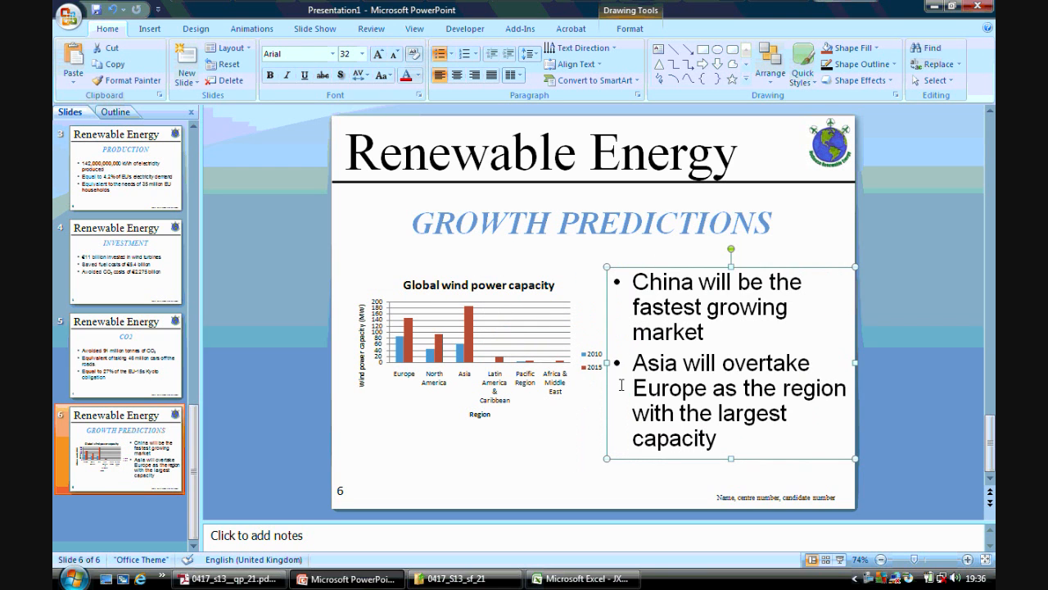
pyautogui.click(563, 436)
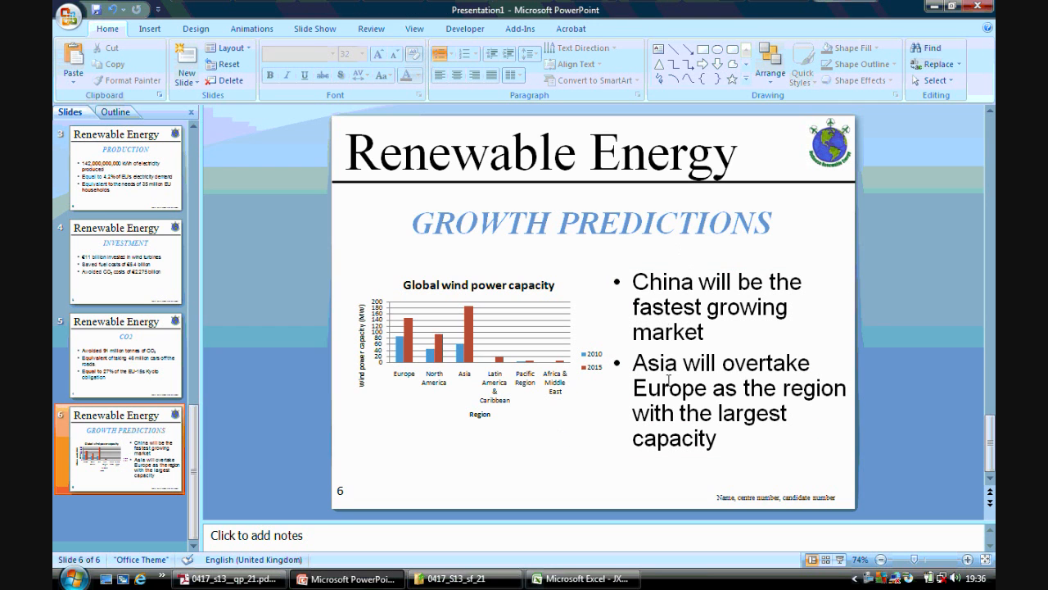
# Check question 48 in the question paper for the saving and printing instructions and return to the presentation.
pyautogui.click(270, 578)
pyautogui.moveTo(990, 473); pyautogui.dragTo(991, 491)
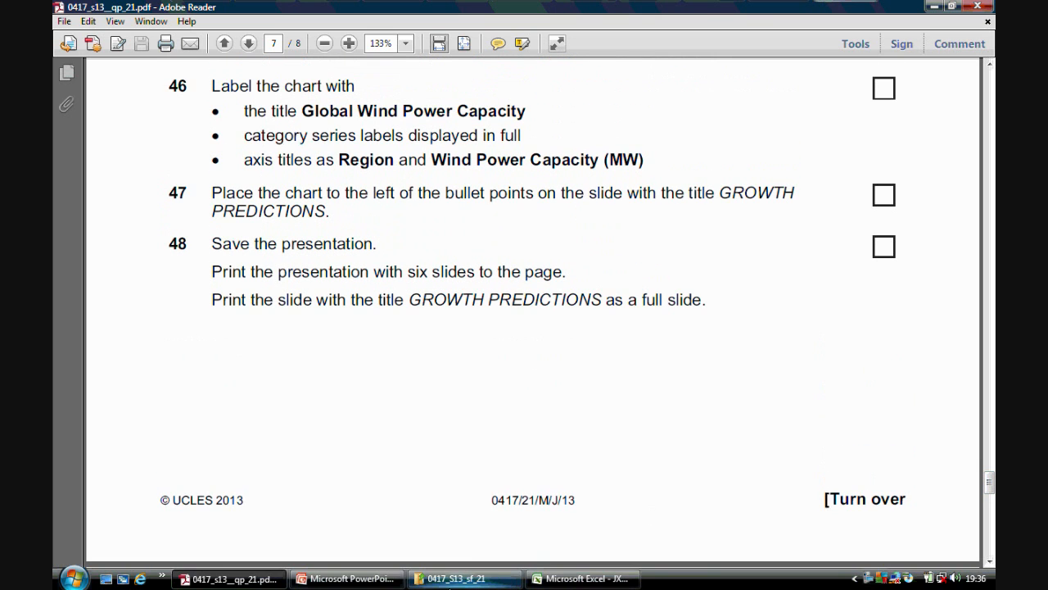
pyautogui.click(348, 578)
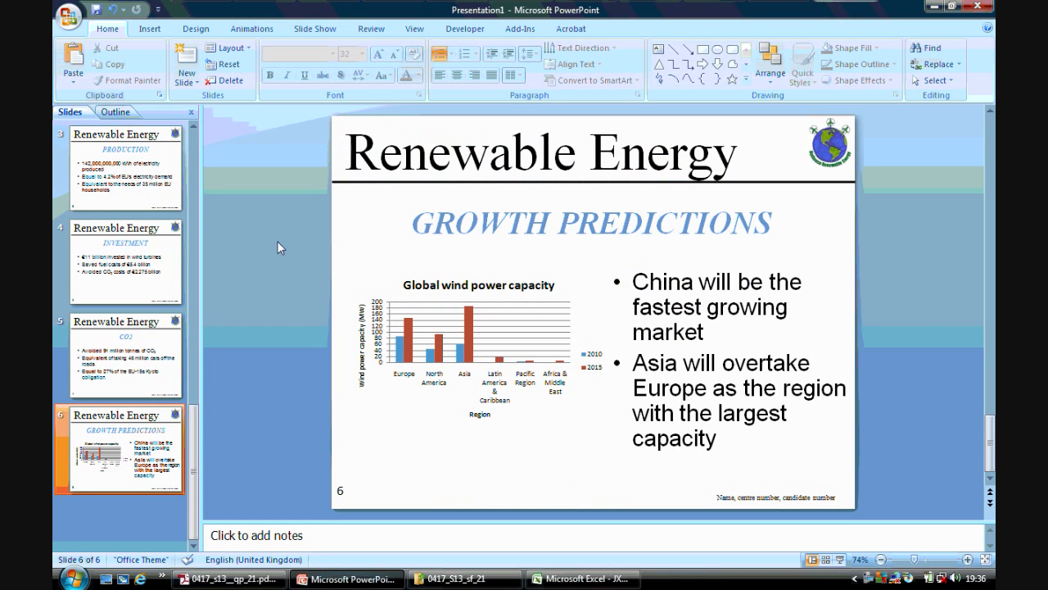
# Save the presentation as Wind Power in Europe.pptx in the desktop's ICT COURSE > June 2013 2 > 21 folder.
pyautogui.click(68, 15)
pyautogui.moveTo(114, 147)
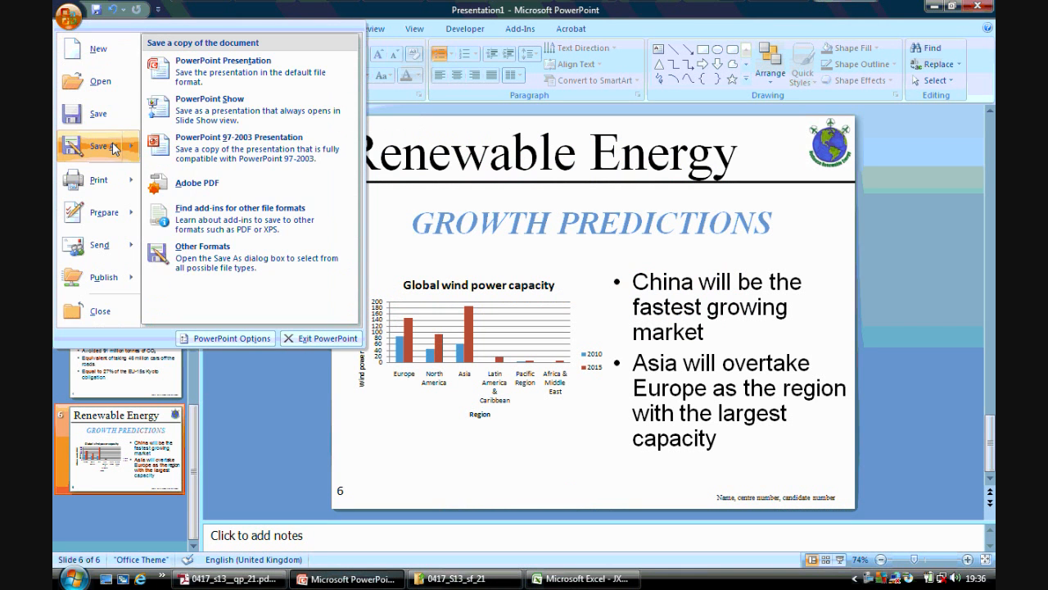
pyautogui.click(263, 81)
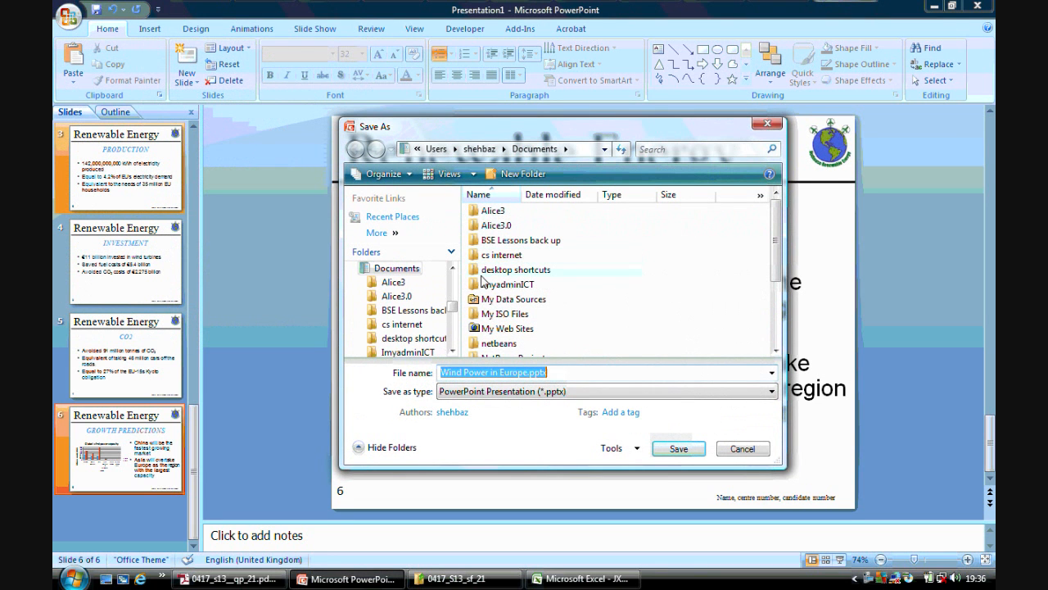
pyautogui.scroll(5, 402, 311)
pyautogui.click(390, 269)
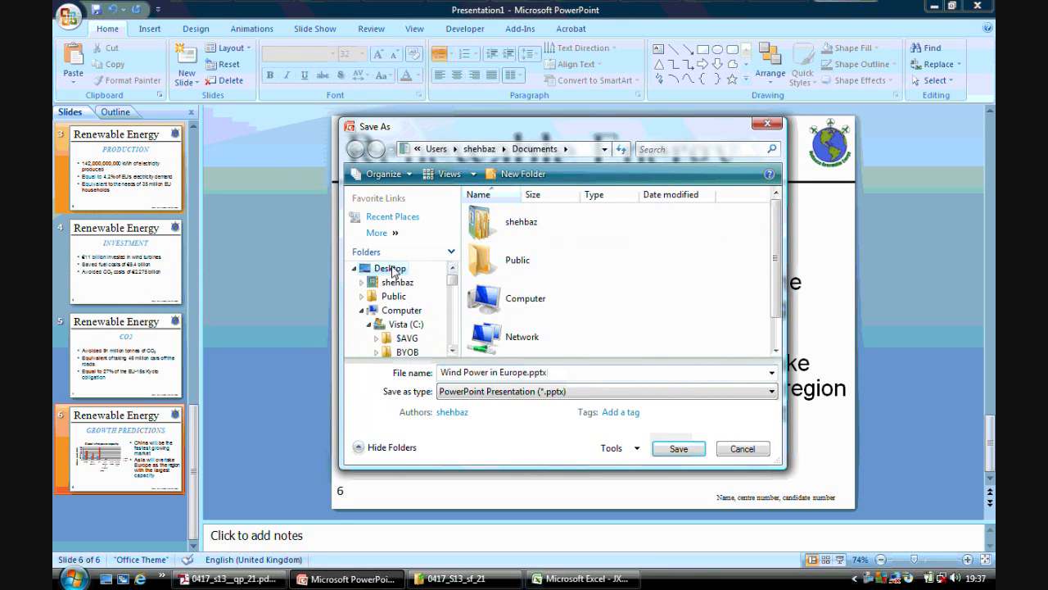
pyautogui.scroll(-1, 525, 344)
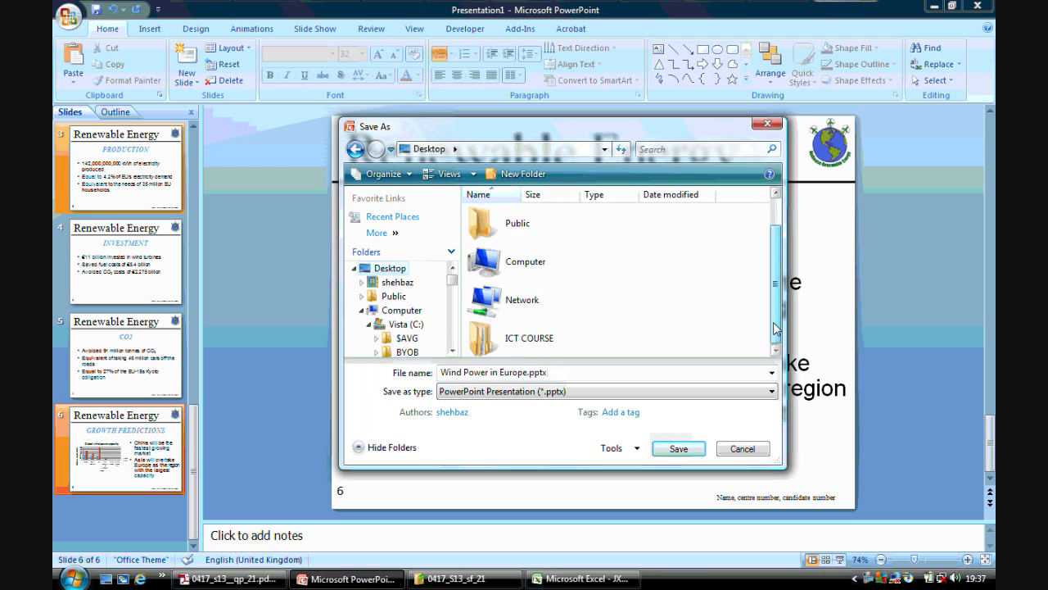
pyautogui.doubleClick(525, 337)
pyautogui.doubleClick(515, 279)
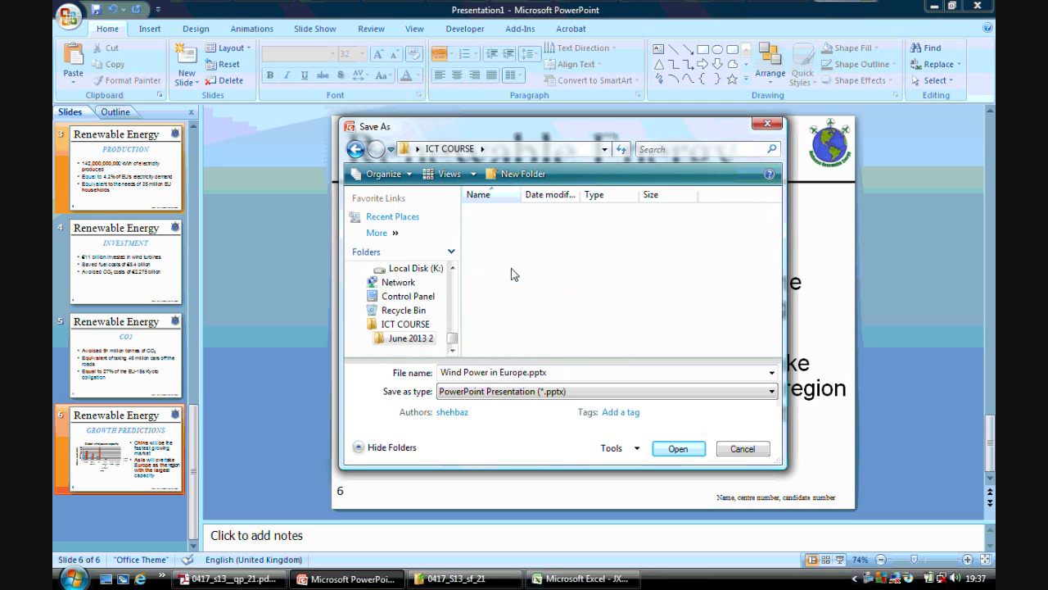
pyautogui.doubleClick(491, 211)
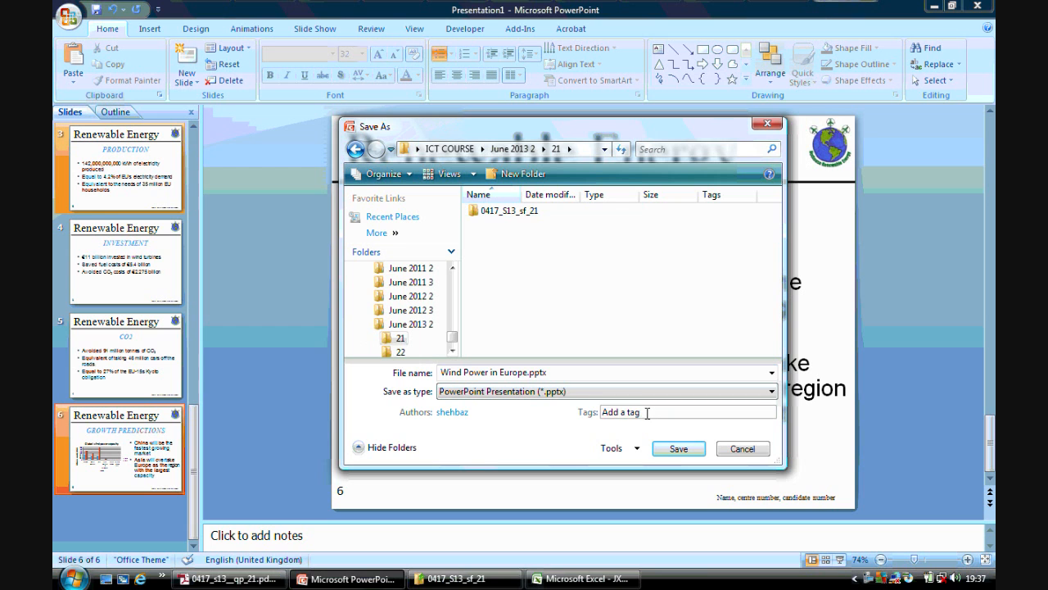
pyautogui.click(673, 449)
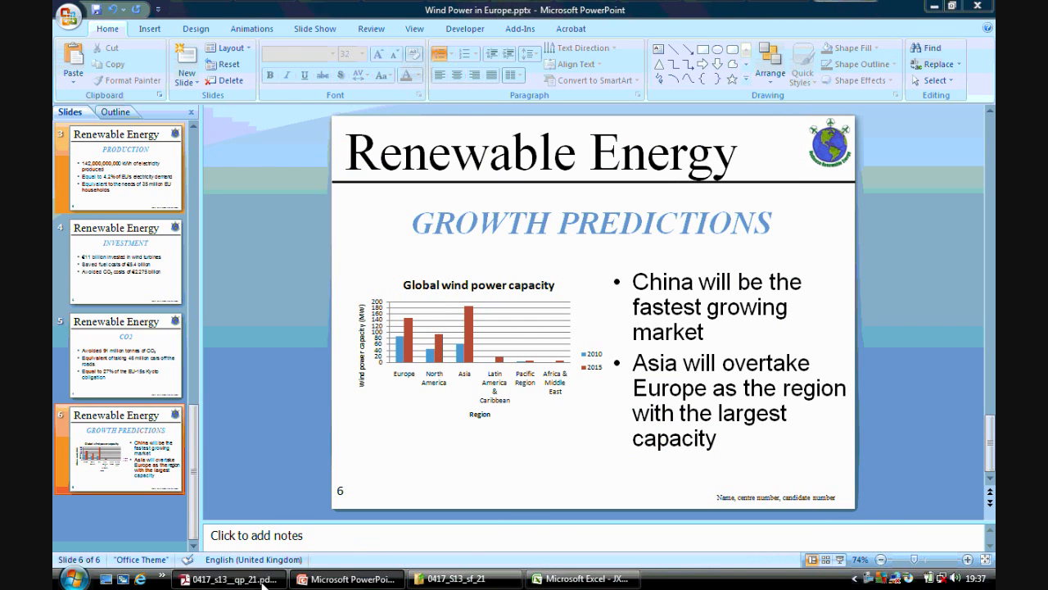
# Recheck the printing instructions, set all slides to print as handouts with 6 slides per page, and open the print preview.
pyautogui.click(232, 578)
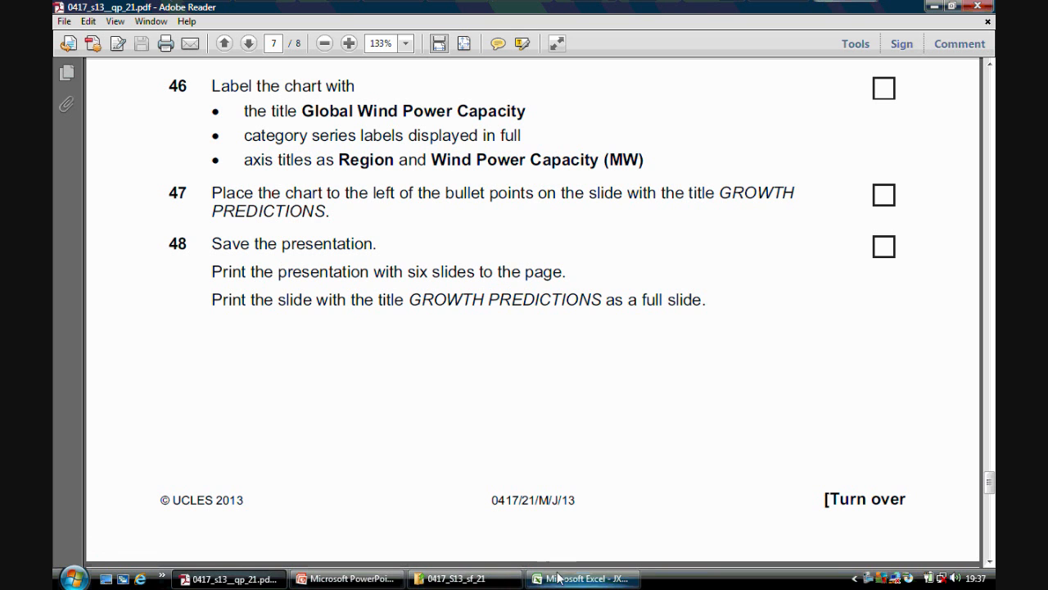
pyautogui.click(348, 579)
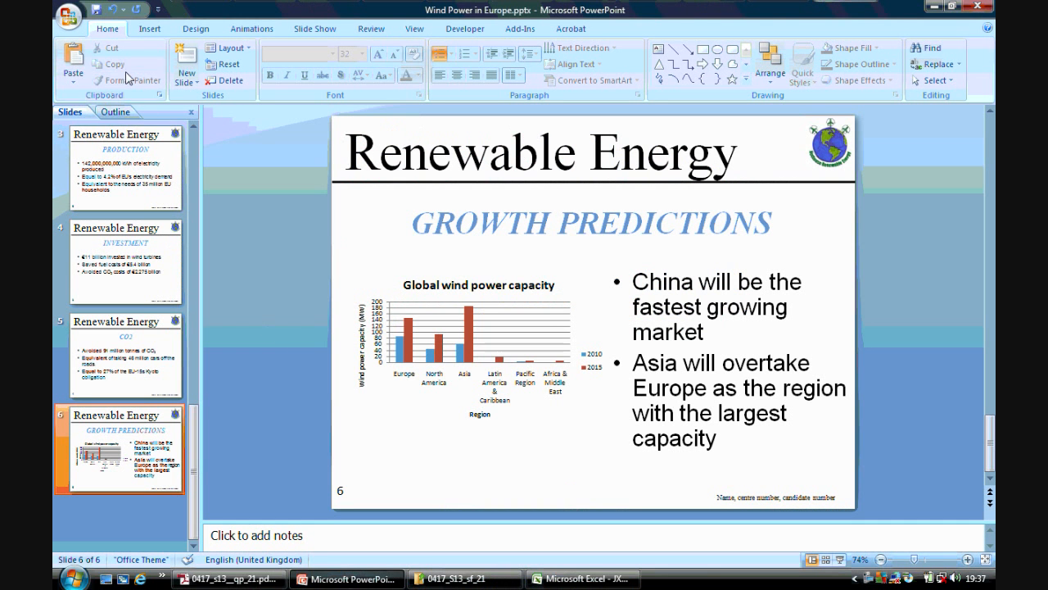
pyautogui.click(68, 15)
pyautogui.moveTo(98, 180)
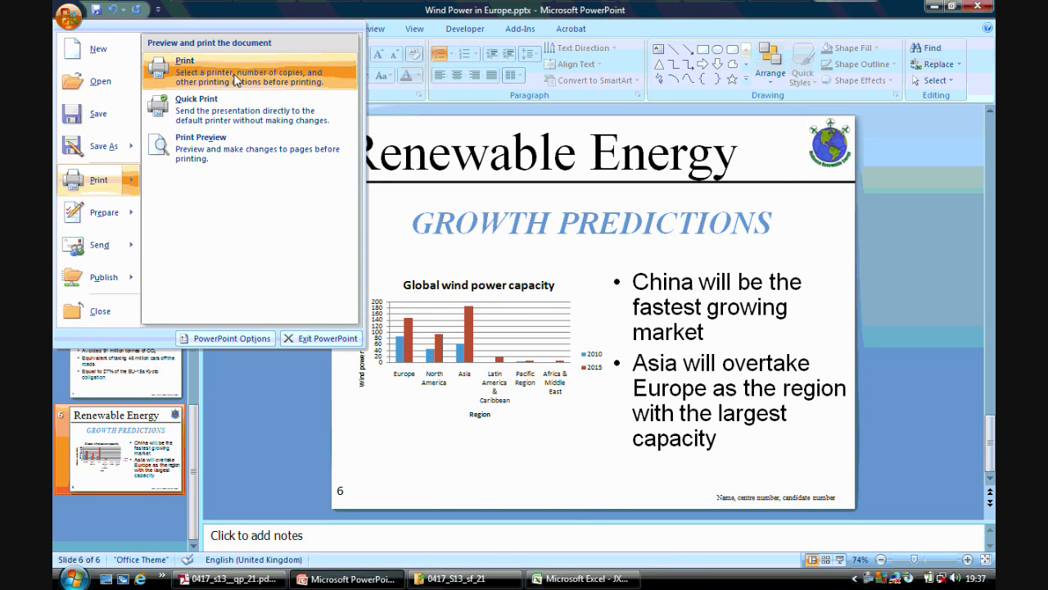
pyautogui.click(232, 75)
pyautogui.moveTo(414, 215); pyautogui.dragTo(404, 141)
pyautogui.click(344, 357)
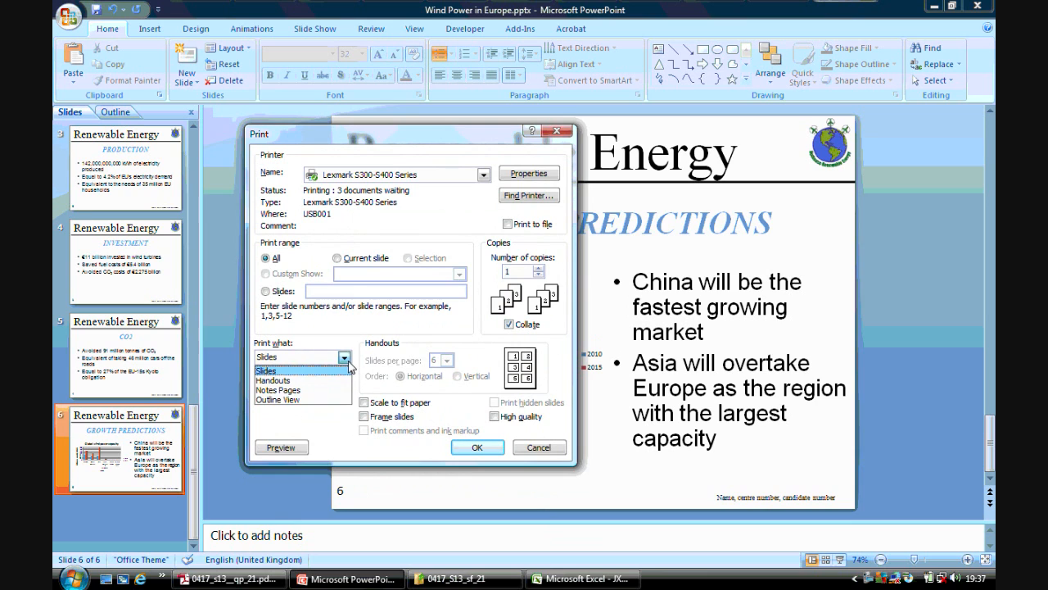
pyautogui.click(331, 382)
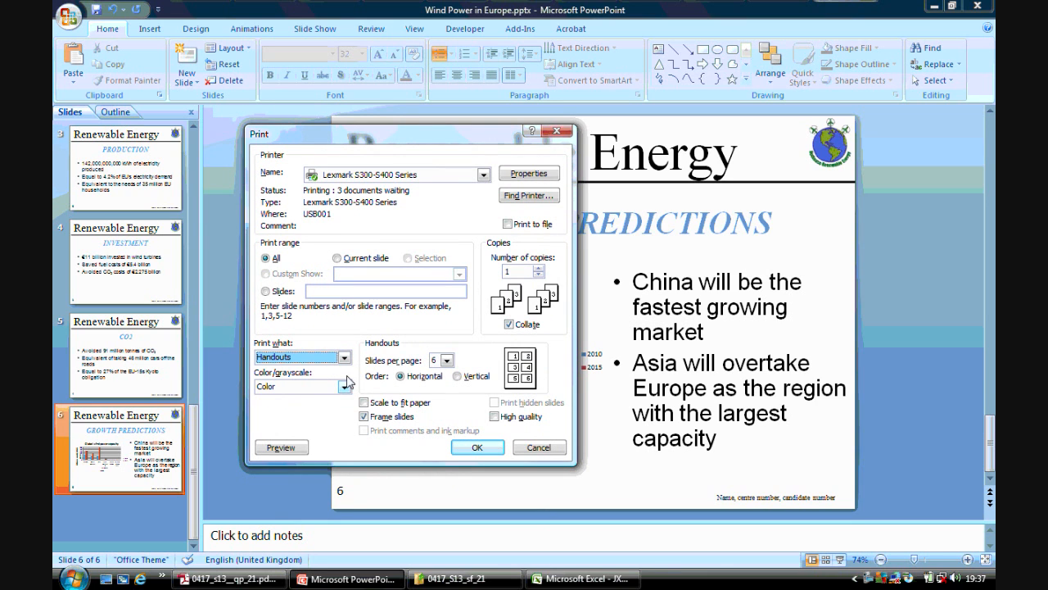
pyautogui.click(448, 360)
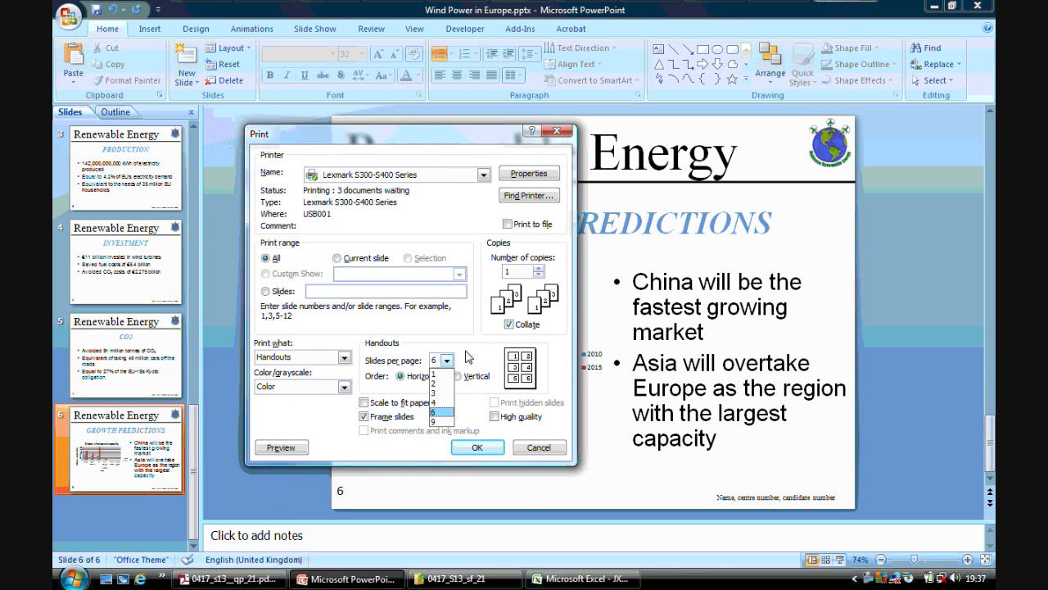
pyautogui.click(469, 357)
pyautogui.click(281, 447)
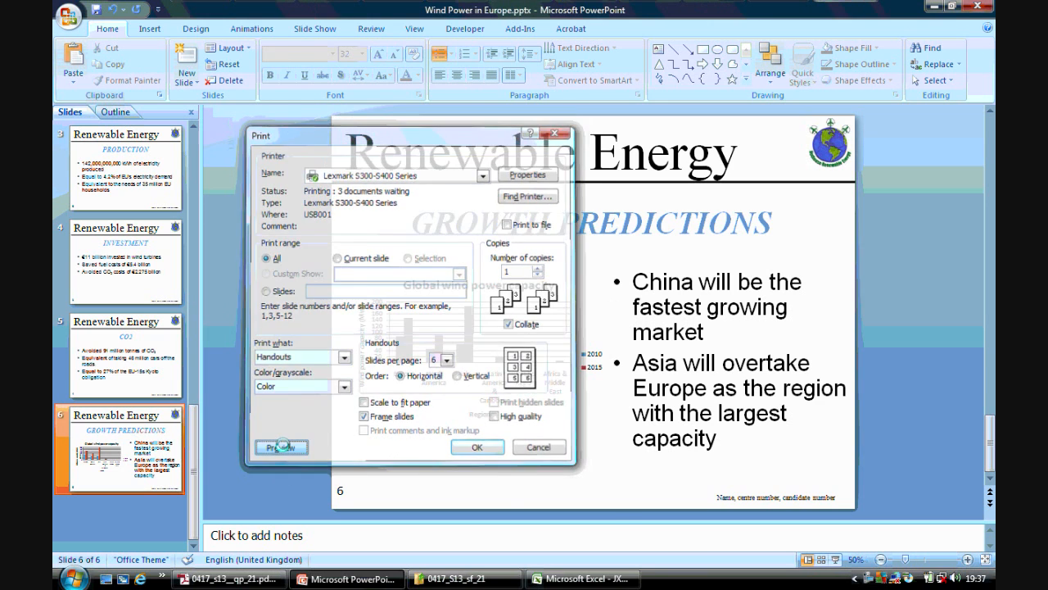